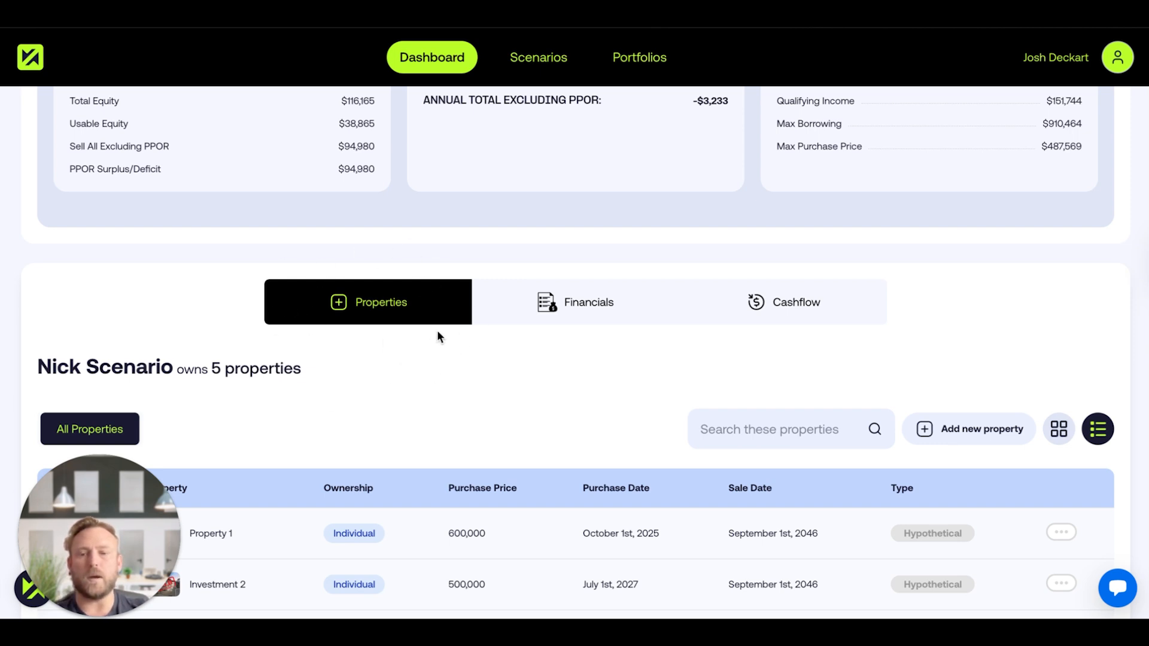
Start a new property with a purchase date of 11/2046 and the nickname Investment 6.
{"action": "scroll", "coordinate": [491, 419], "scroll_direction": "down", "scroll_amount": 3}
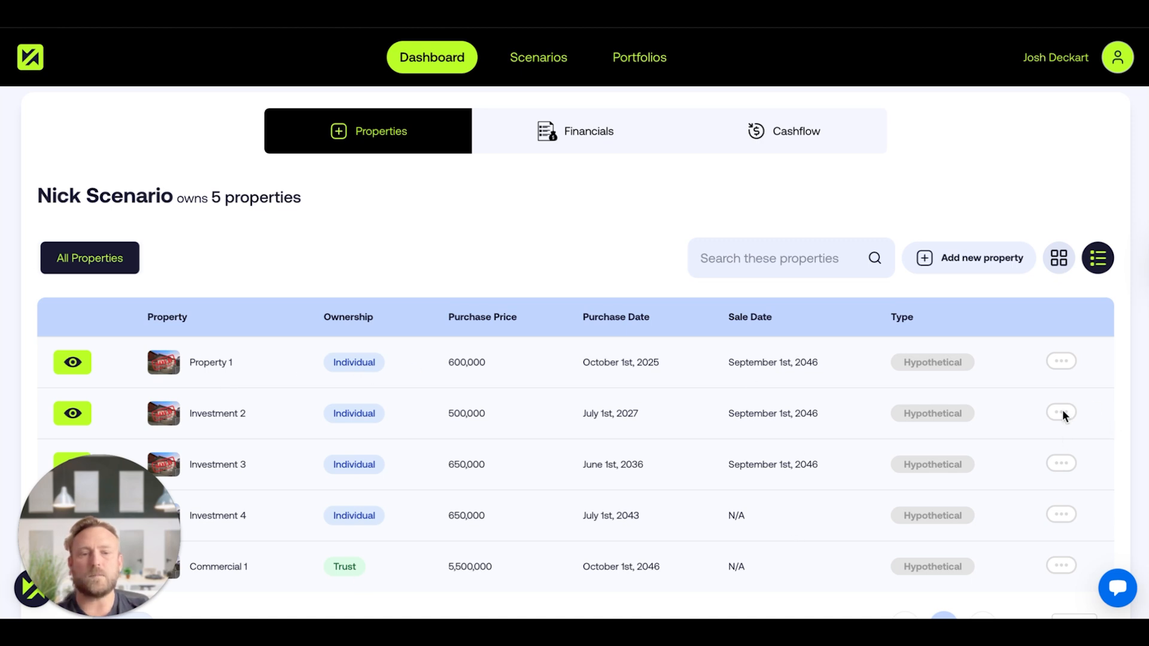
{"action": "scroll", "coordinate": [805, 467], "scroll_direction": "down", "scroll_amount": 1}
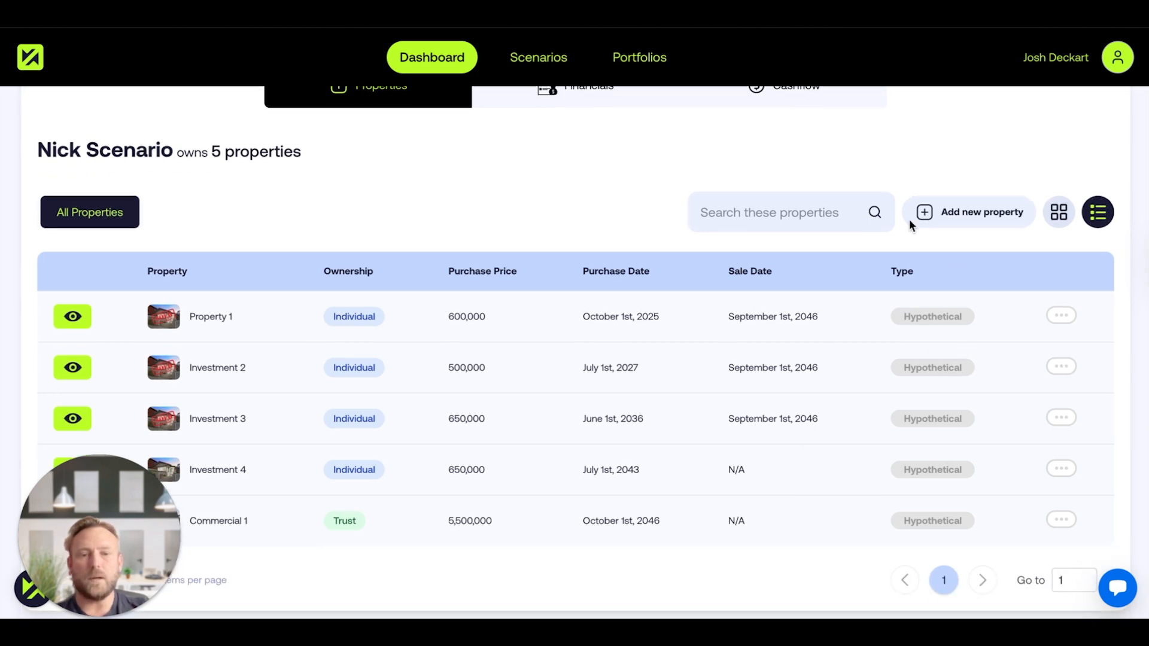
{"action": "left_click", "coordinate": [988, 215]}
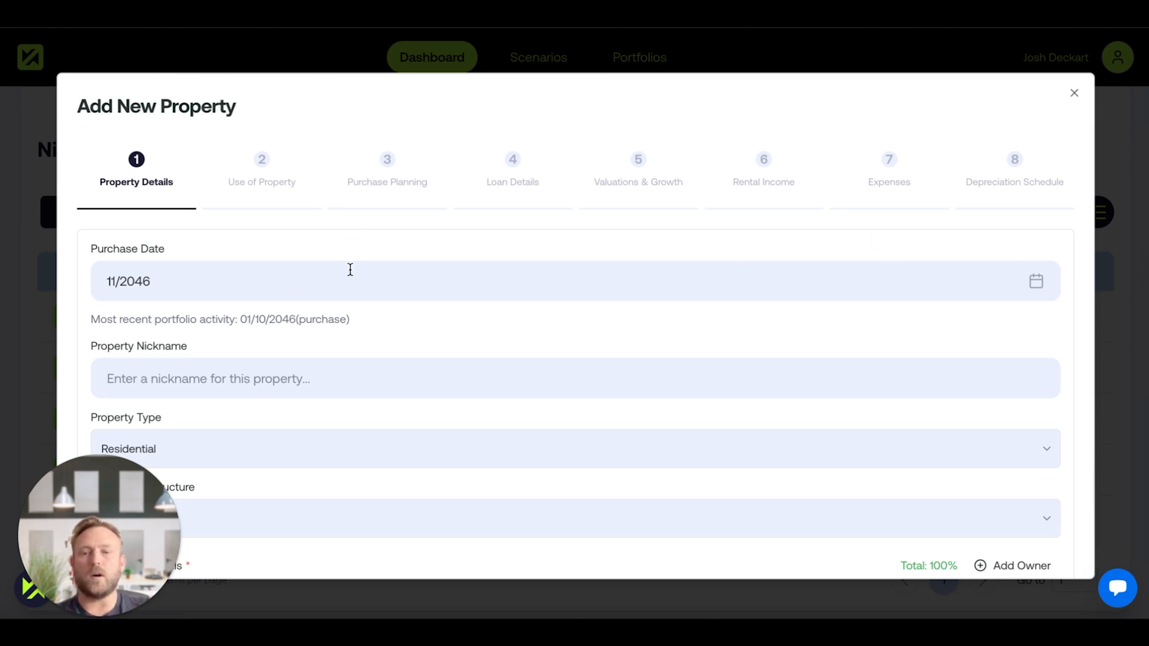
{"action": "scroll", "coordinate": [350, 270], "scroll_direction": "down", "scroll_amount": 2}
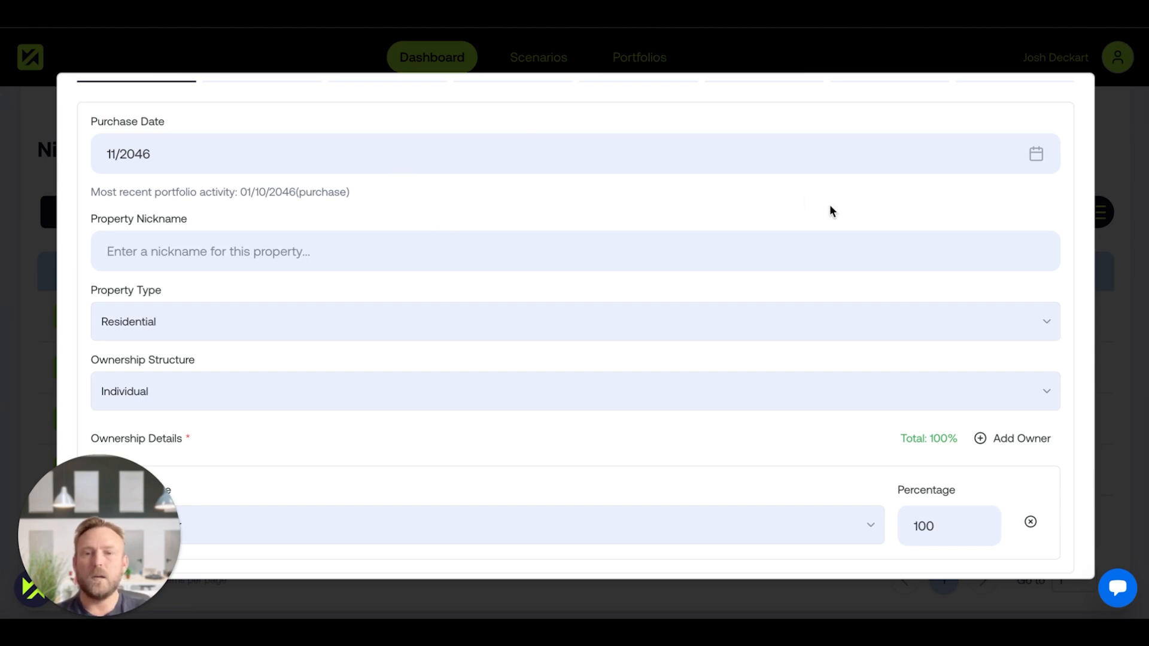
{"action": "left_click", "coordinate": [1036, 155]}
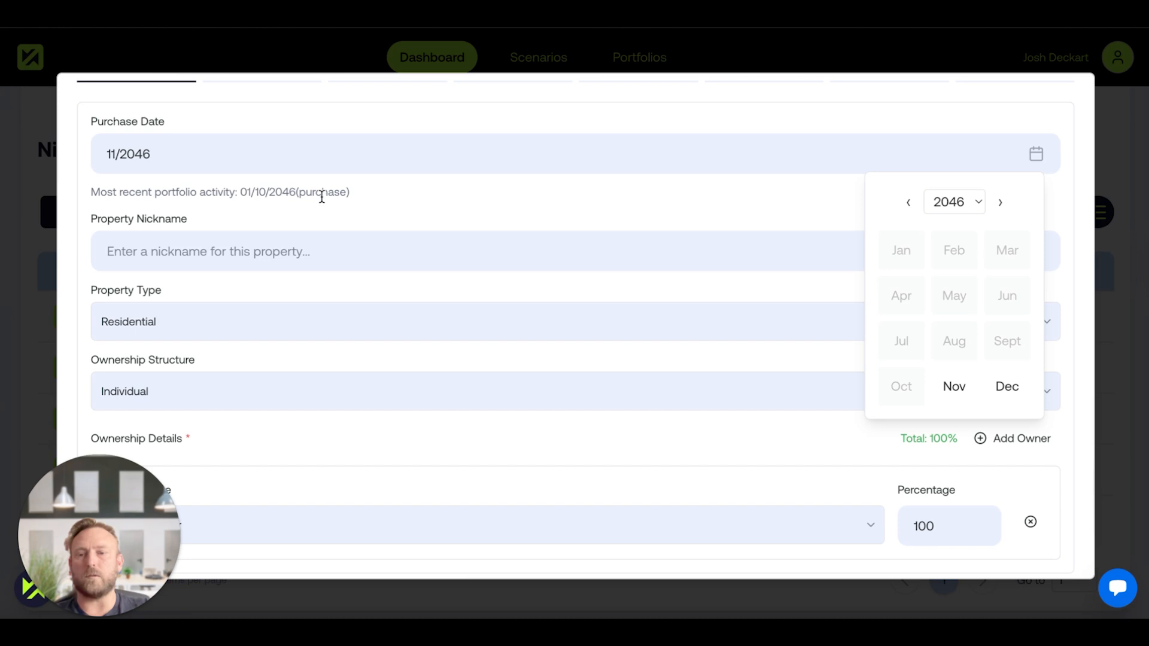
{"action": "left_click", "coordinate": [954, 390]}
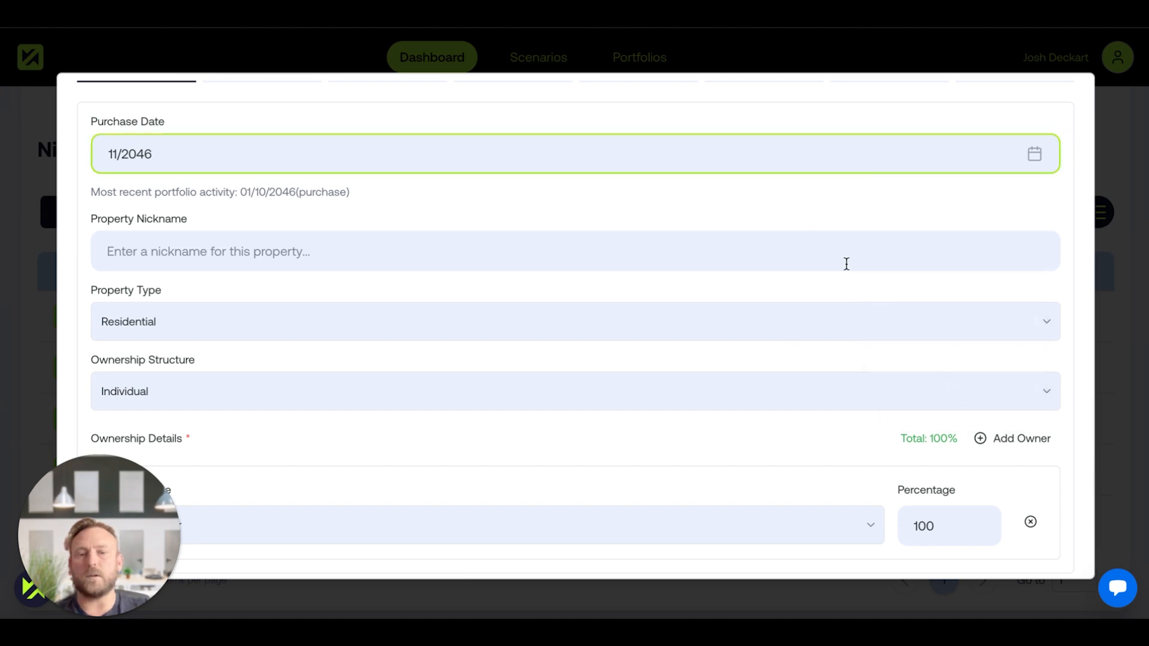
{"action": "left_click", "coordinate": [728, 243]}
{"action": "type", "text": "Investment 6"}
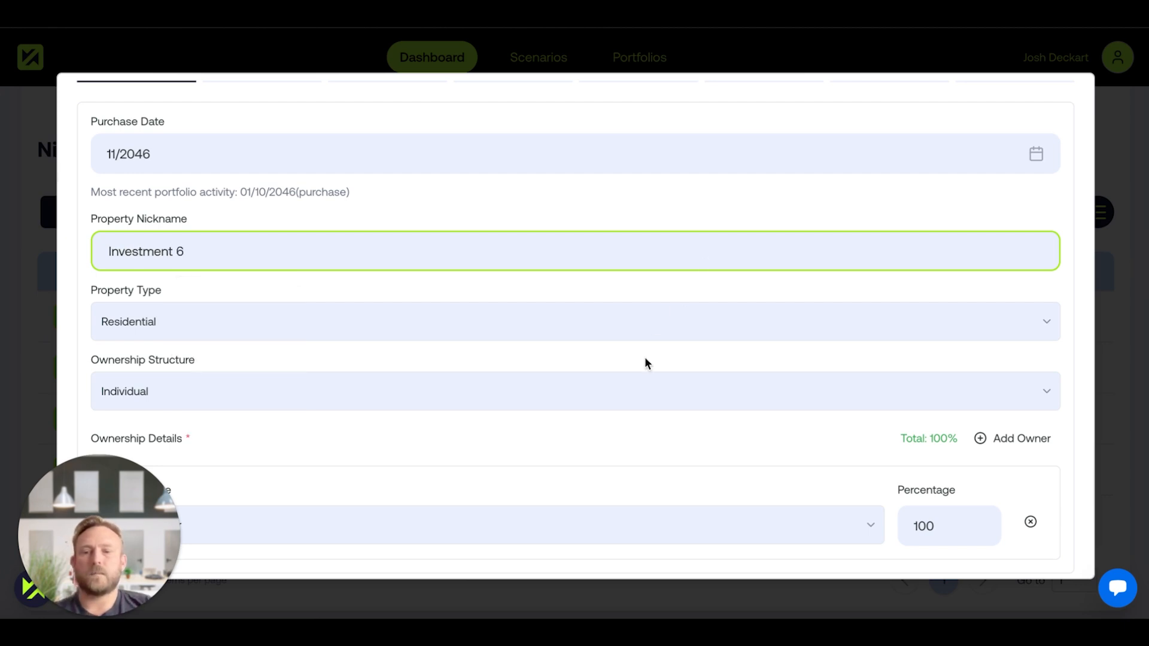
Set the property type to Residential and the ownership structure to Individual, and assign the scenario's individual as owner.
{"action": "scroll", "coordinate": [646, 365], "scroll_direction": "down", "scroll_amount": 2}
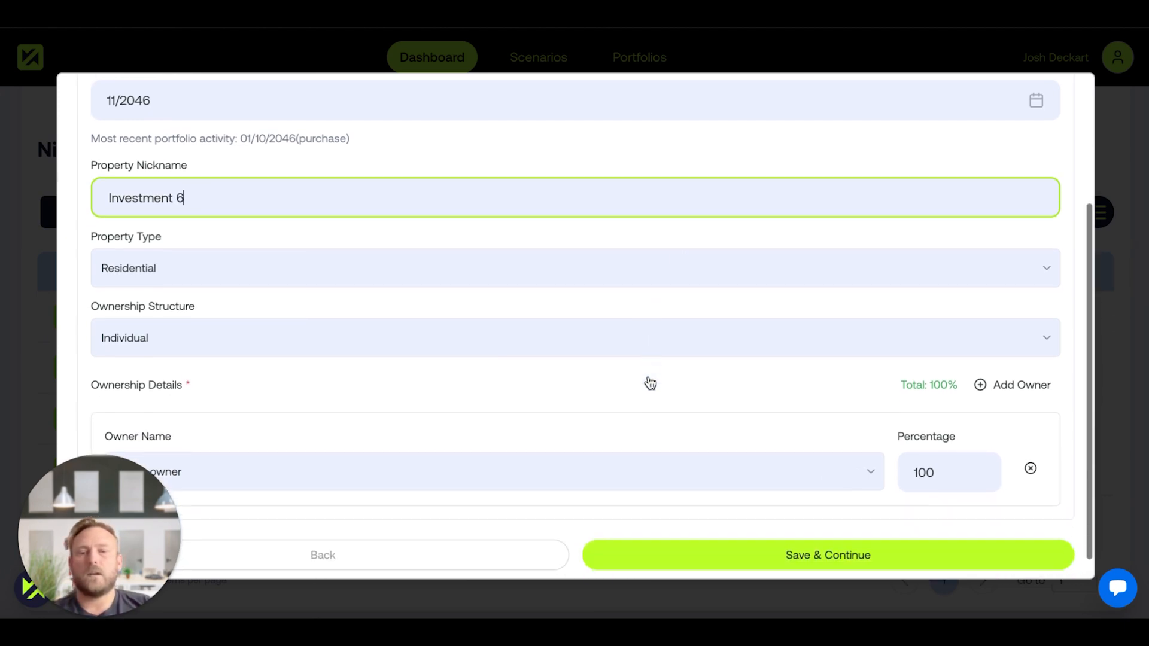
{"action": "left_click", "coordinate": [186, 259]}
{"action": "left_click", "coordinate": [161, 368]}
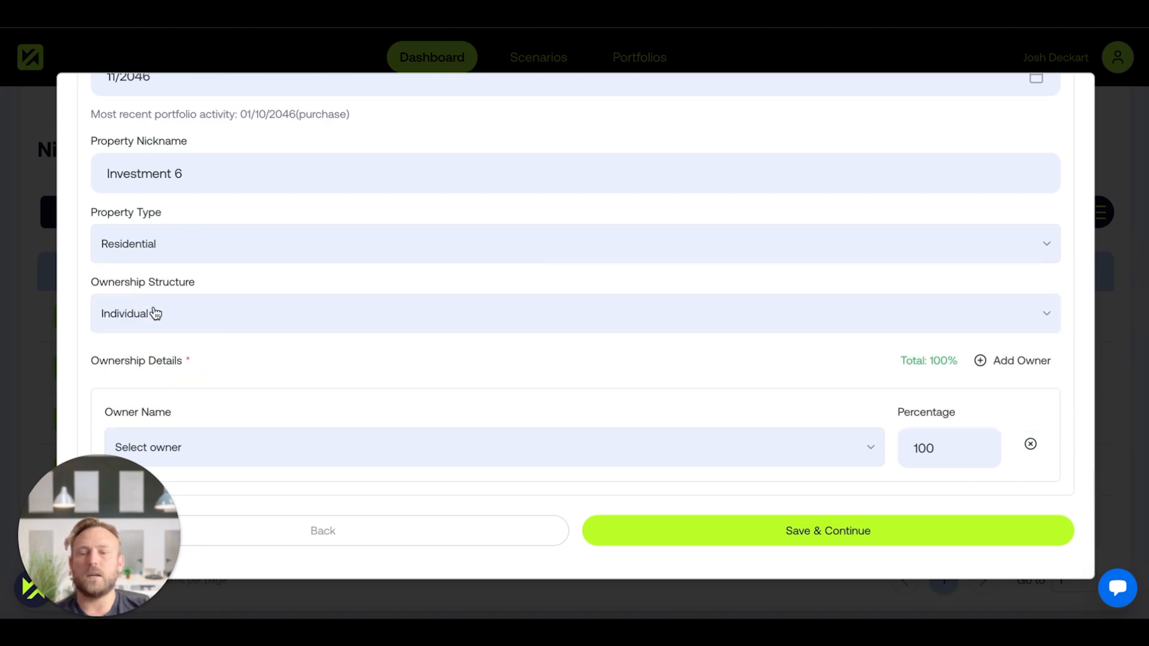
{"action": "left_click", "coordinate": [137, 312]}
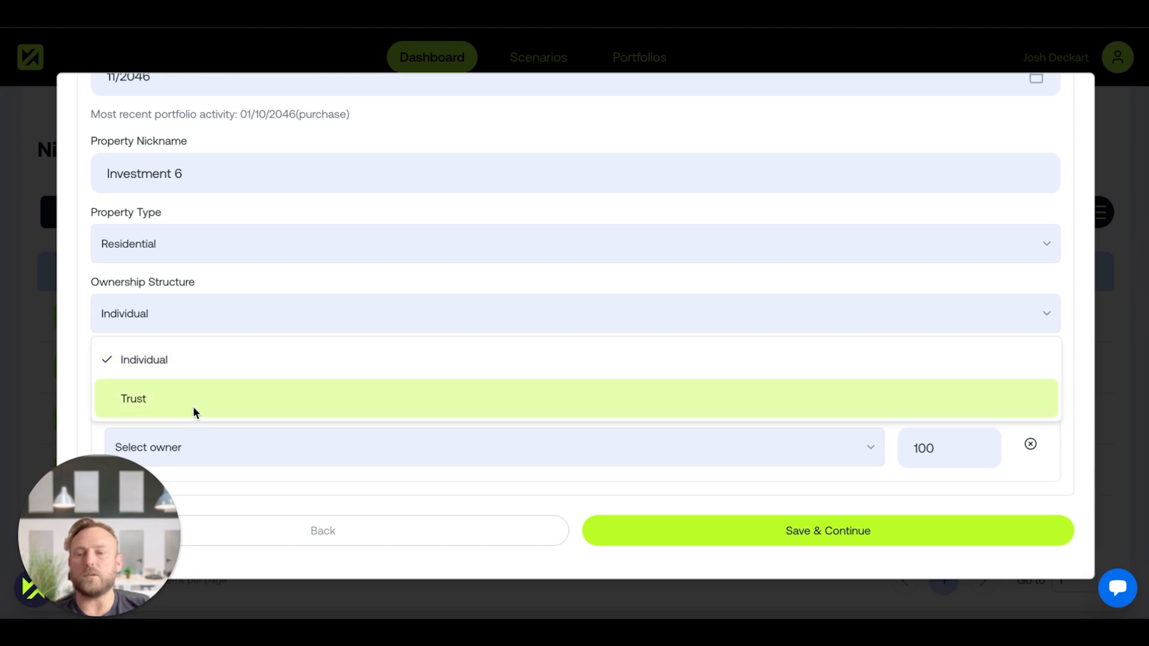
{"action": "left_click", "coordinate": [235, 367]}
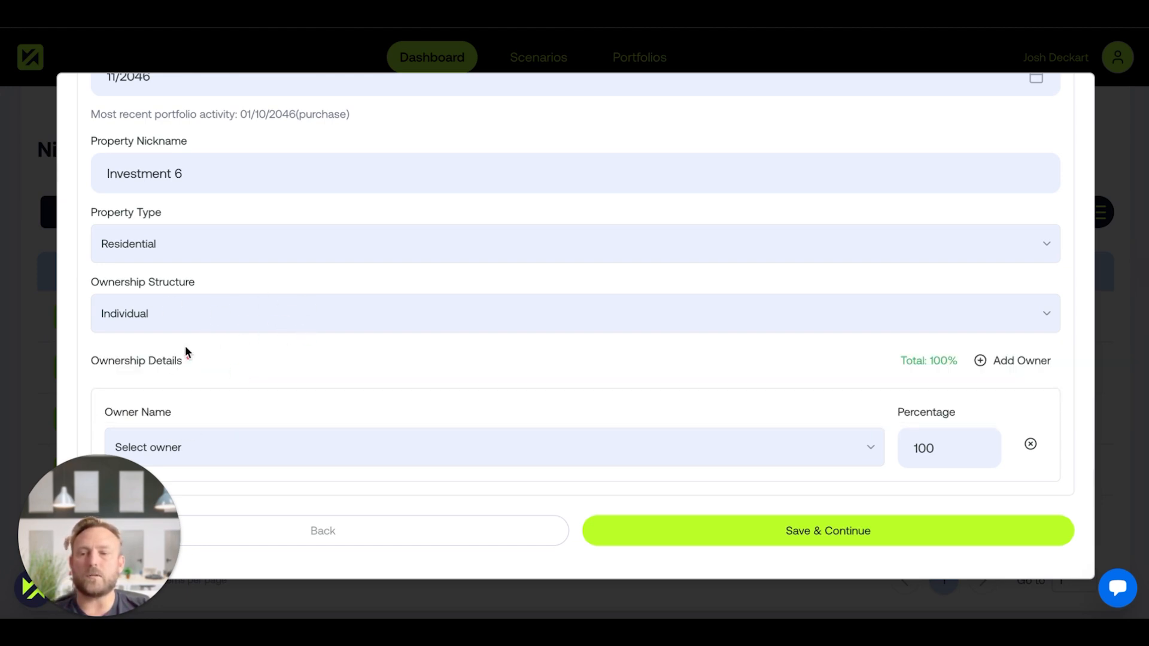
{"action": "left_click", "coordinate": [281, 448]}
{"action": "left_click", "coordinate": [262, 497]}
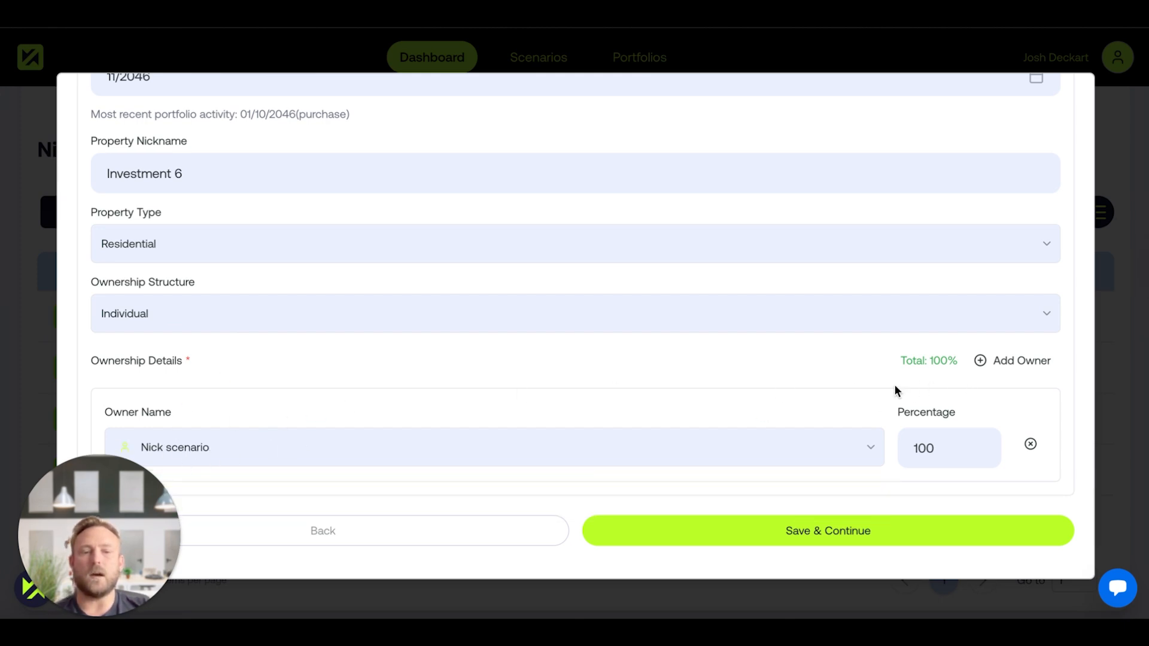
{"action": "left_click", "coordinate": [1016, 366]}
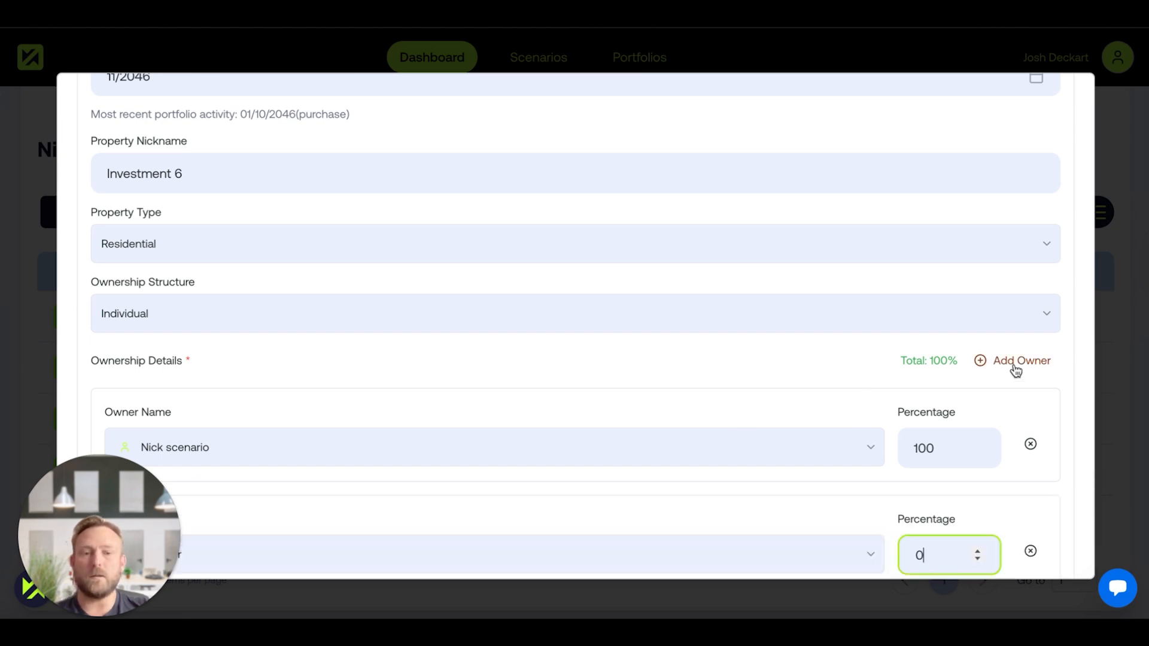
{"action": "scroll", "coordinate": [857, 391], "scroll_direction": "down", "scroll_amount": 2}
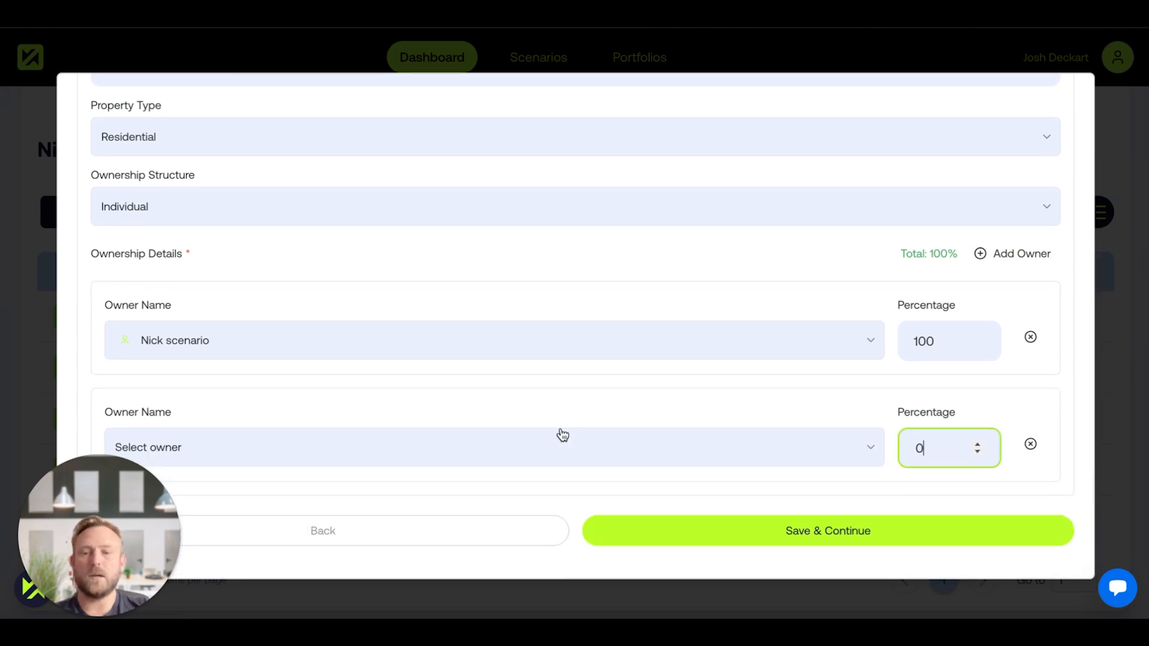
{"action": "left_click", "coordinate": [1032, 445]}
Save the property details, choose Investment as the use of the property, and continue to purchase planning.
{"action": "left_click", "coordinate": [845, 534]}
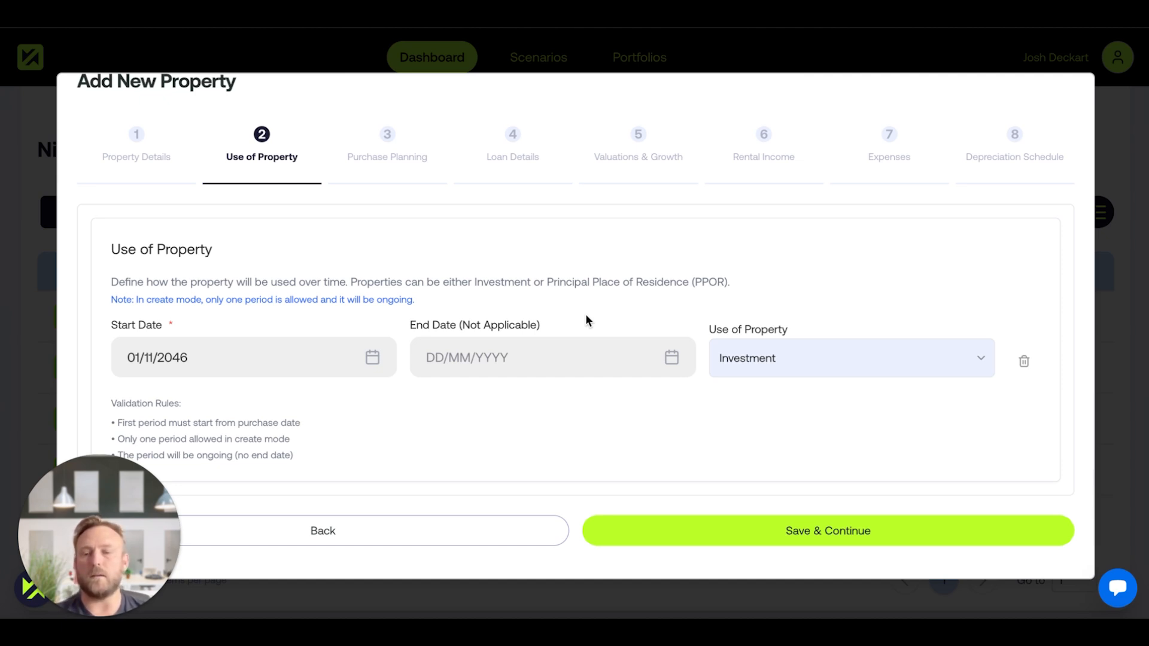
{"action": "left_click", "coordinate": [806, 366]}
{"action": "left_click", "coordinate": [777, 411]}
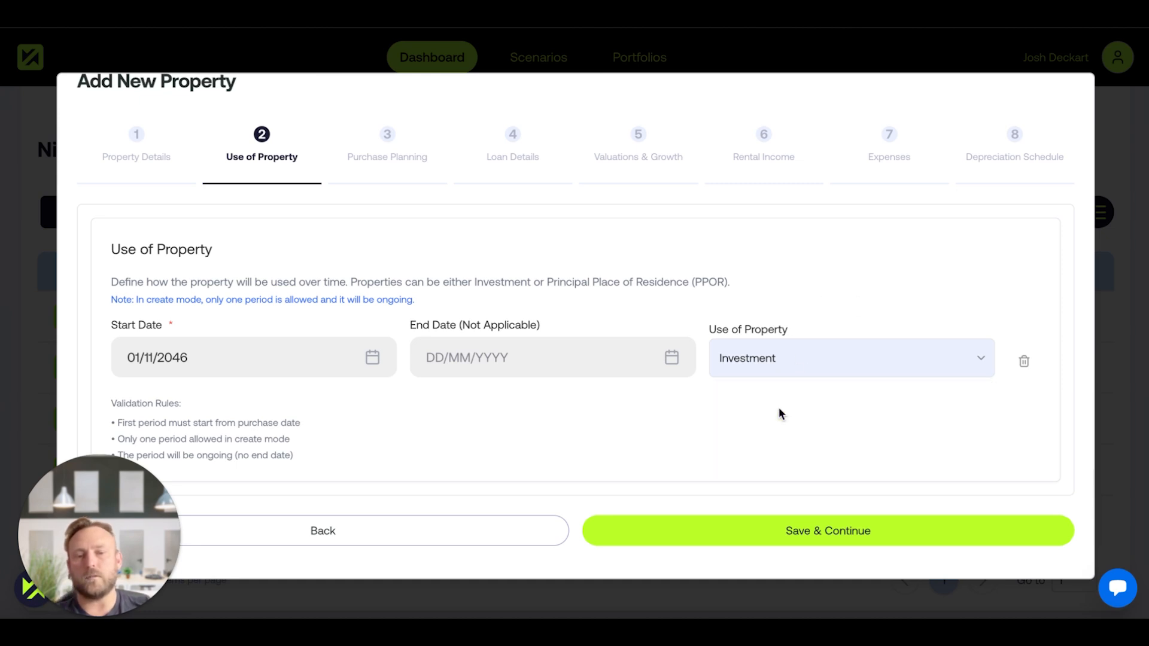
{"action": "left_click", "coordinate": [773, 536]}
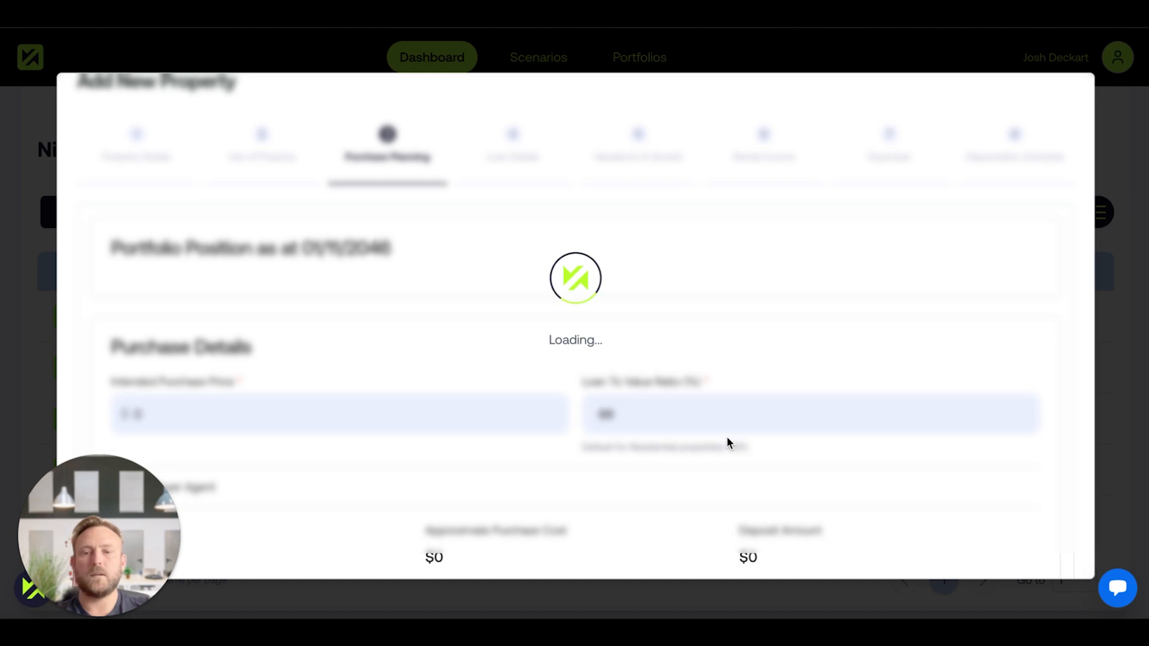
Set the intended purchase price to $700,000.
{"action": "scroll", "coordinate": [746, 323], "scroll_direction": "down", "scroll_amount": 3}
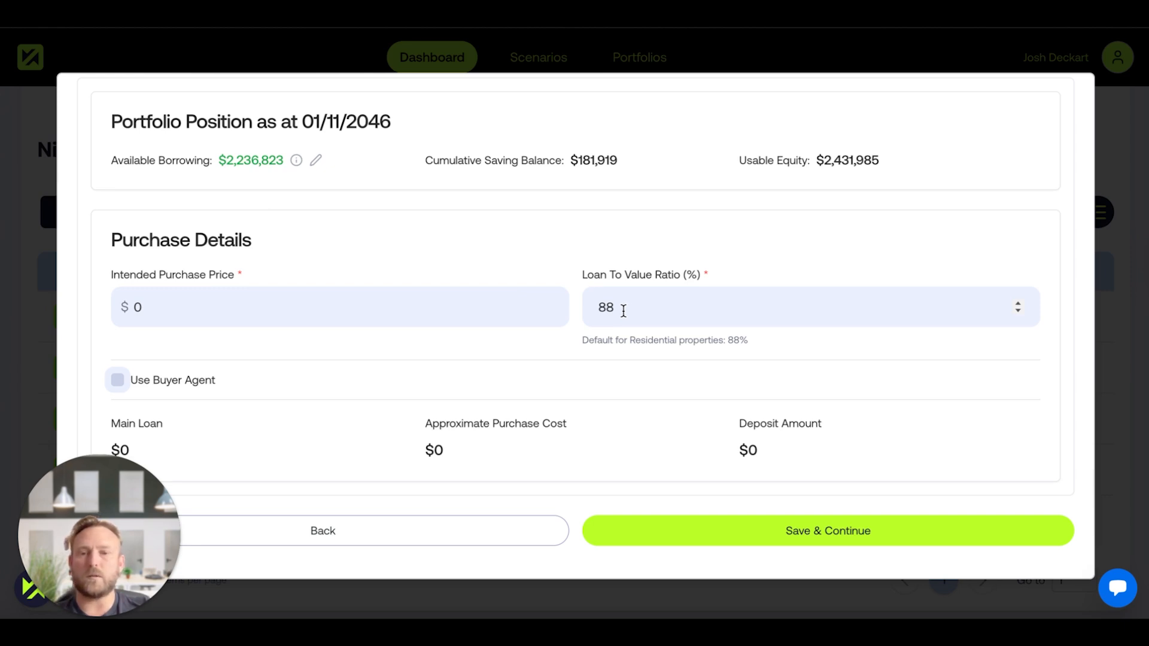
{"action": "left_click", "coordinate": [297, 315]}
{"action": "key", "text": "BackSpace"}
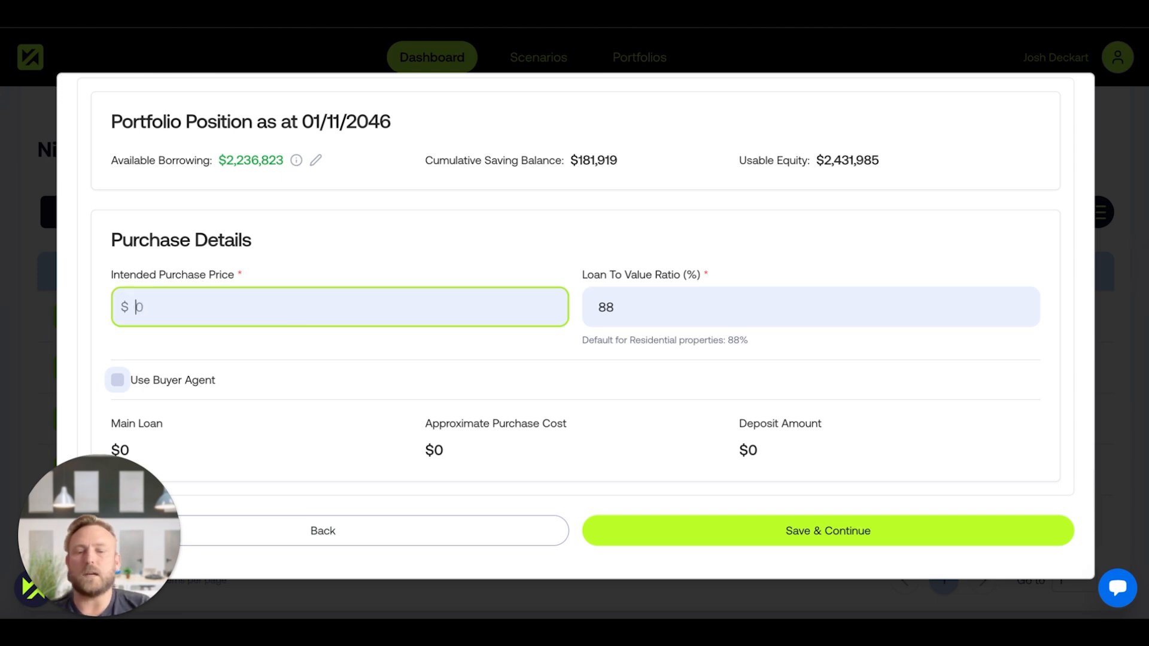
{"action": "type", "text": "700,000"}
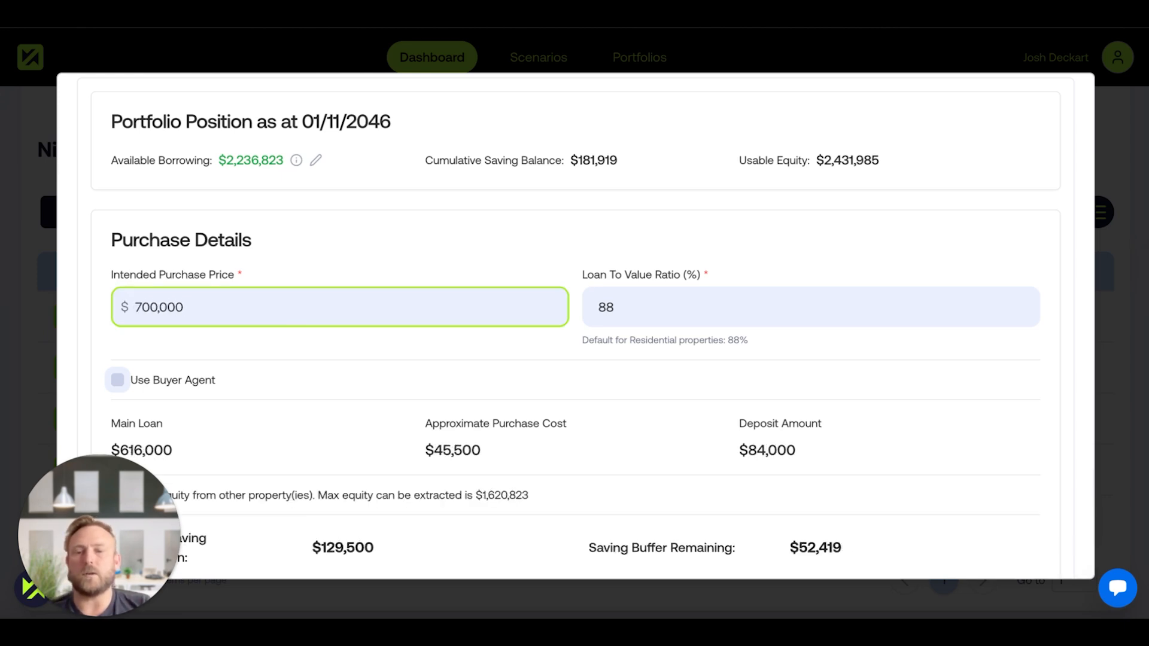
{"action": "left_click", "coordinate": [334, 352]}
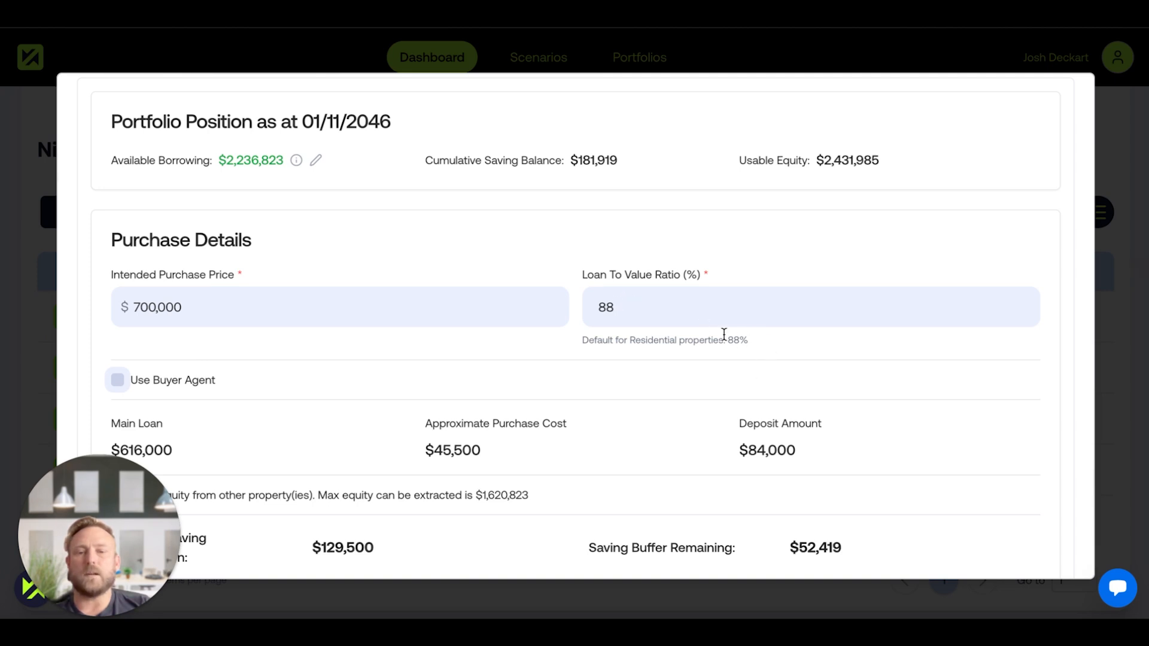
Try a loan to value ratio of 80% and set it back to 88%.
{"action": "double_click", "coordinate": [674, 318]}
{"action": "type", "text": "80"}
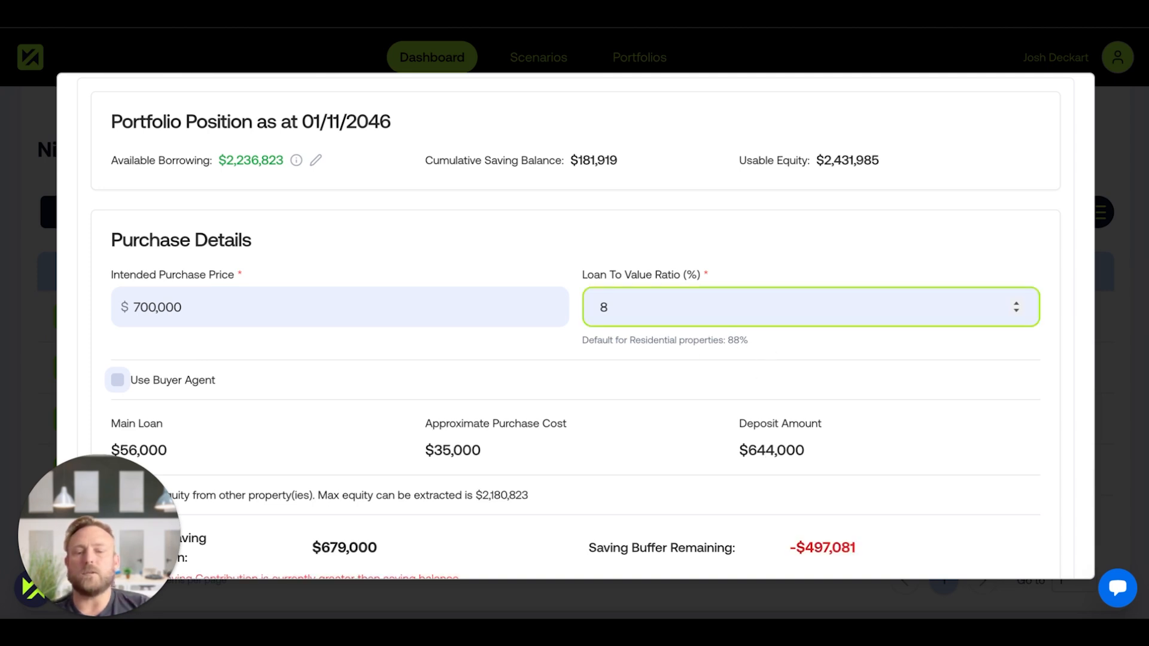
{"action": "key", "text": "BackSpace"}
{"action": "type", "text": "8"}
{"action": "left_click", "coordinate": [567, 358]}
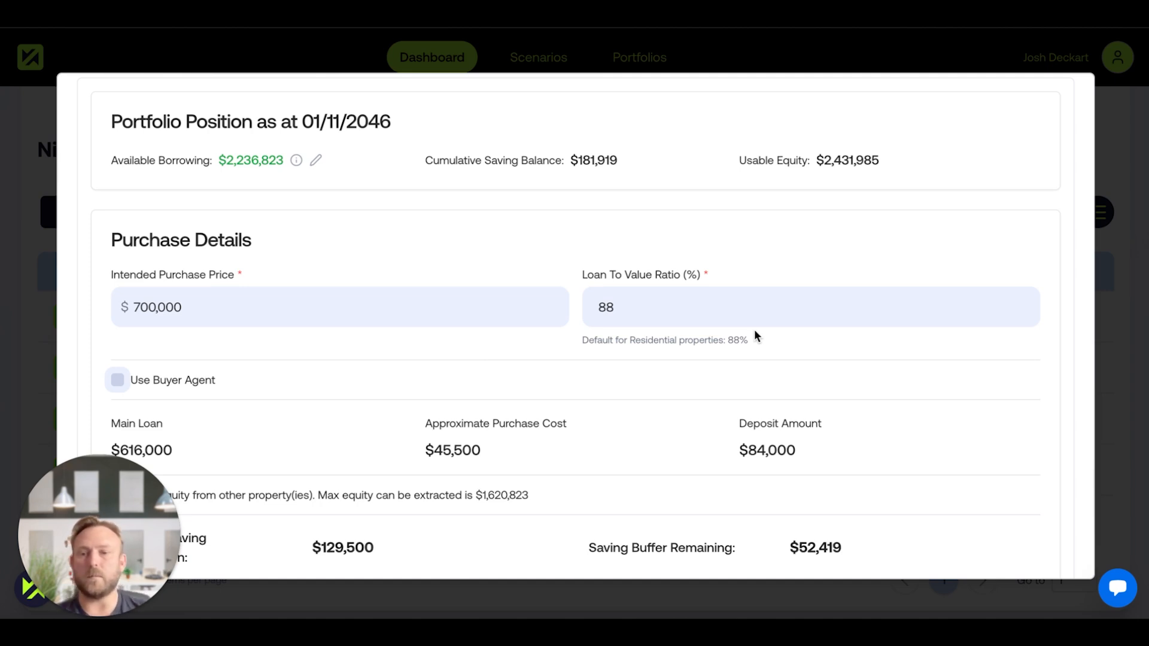
Include a buyer agent in the purchase and review the portfolio position, purchase costs and required saving contribution.
{"action": "left_click", "coordinate": [120, 381]}
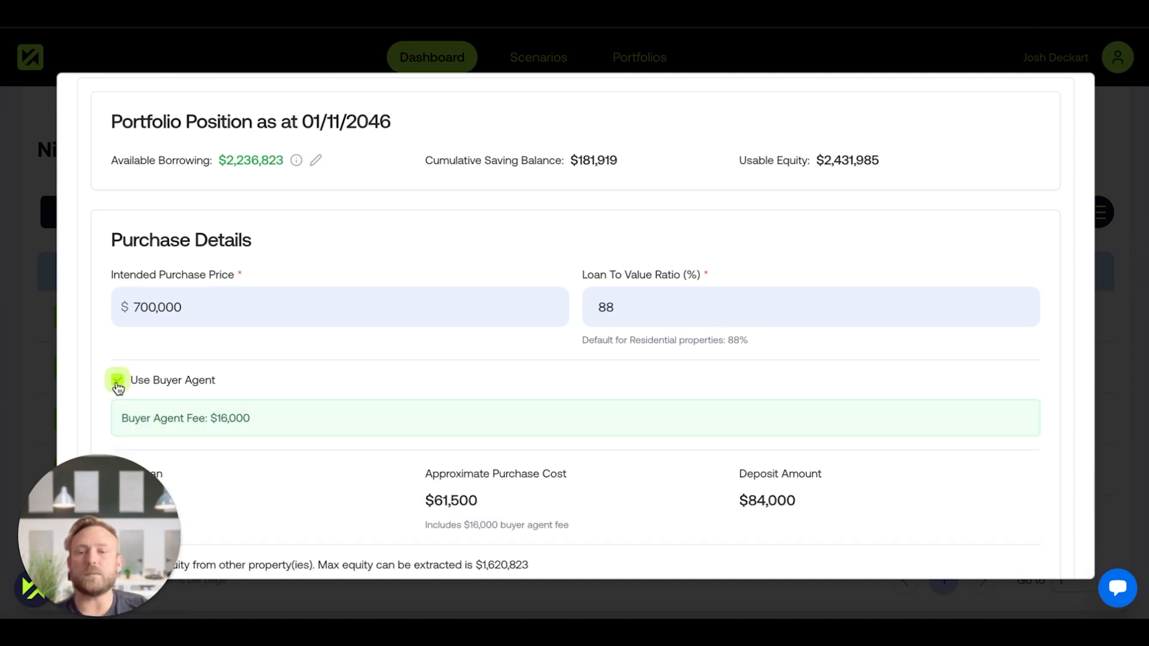
{"action": "scroll", "coordinate": [306, 400], "scroll_direction": "down", "scroll_amount": 3}
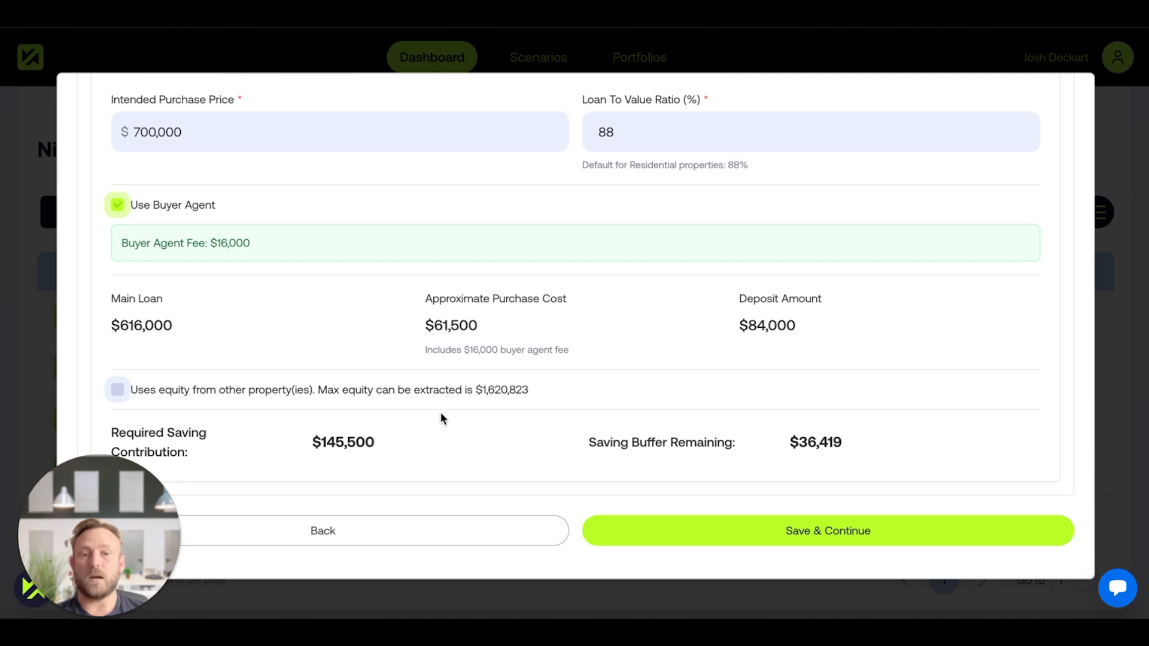
{"action": "scroll", "coordinate": [443, 418], "scroll_direction": "up", "scroll_amount": 4}
{"action": "scroll", "coordinate": [443, 418], "scroll_direction": "down", "scroll_amount": 1}
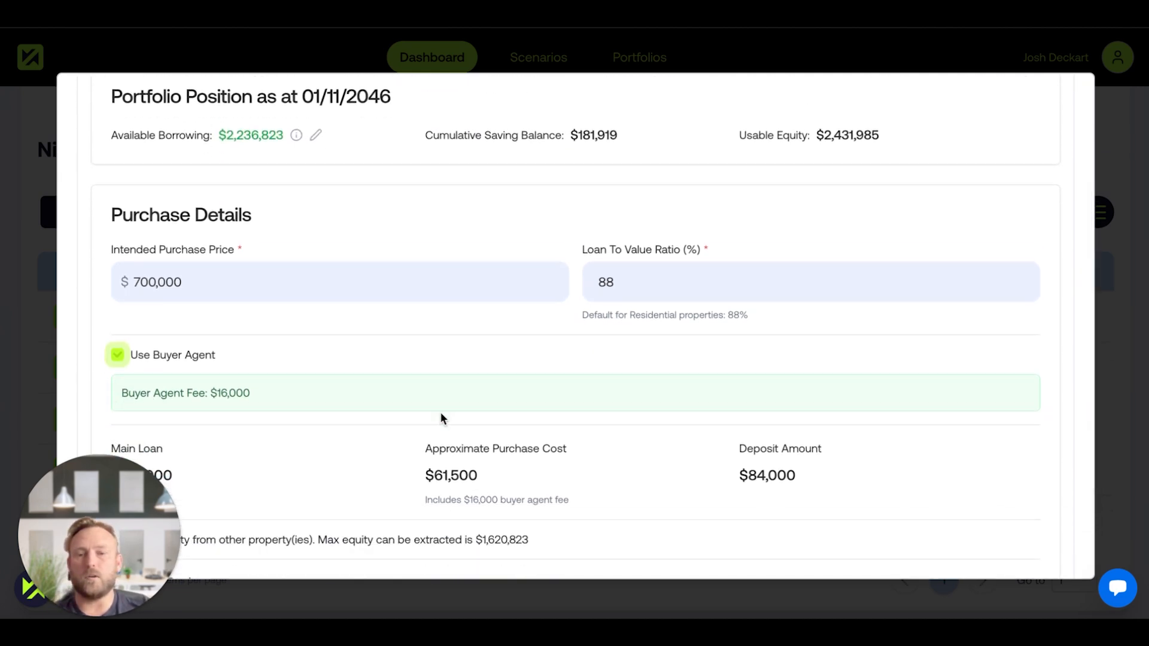
{"action": "scroll", "coordinate": [443, 418], "scroll_direction": "down", "scroll_amount": 3}
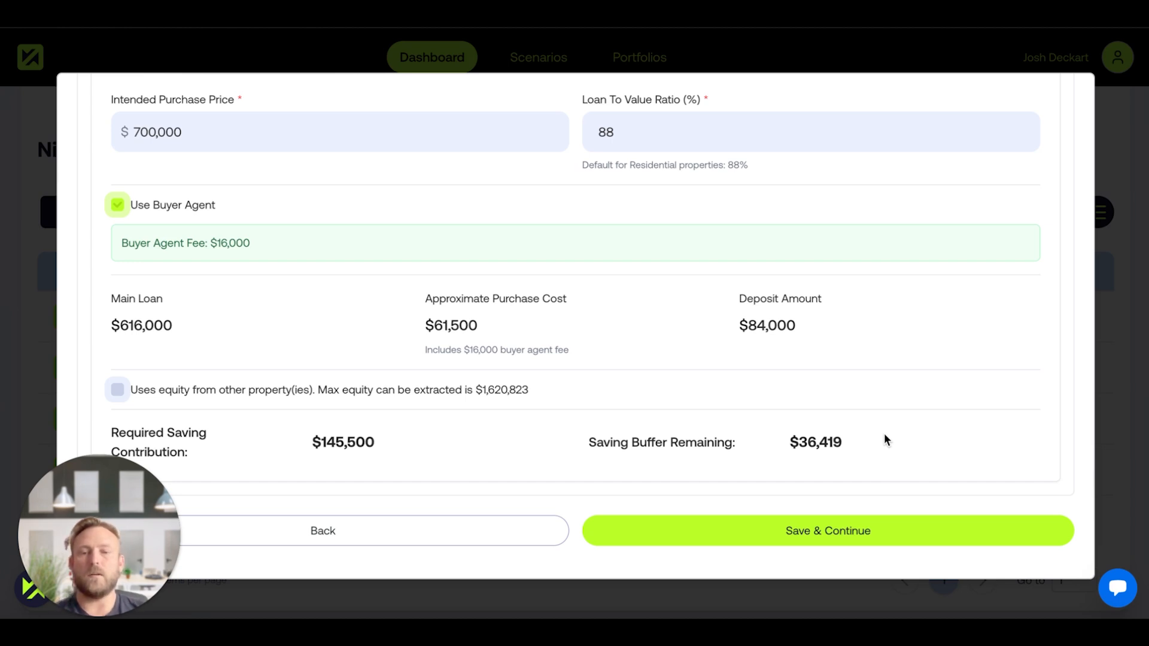
{"action": "scroll", "coordinate": [885, 440], "scroll_direction": "up", "scroll_amount": 3}
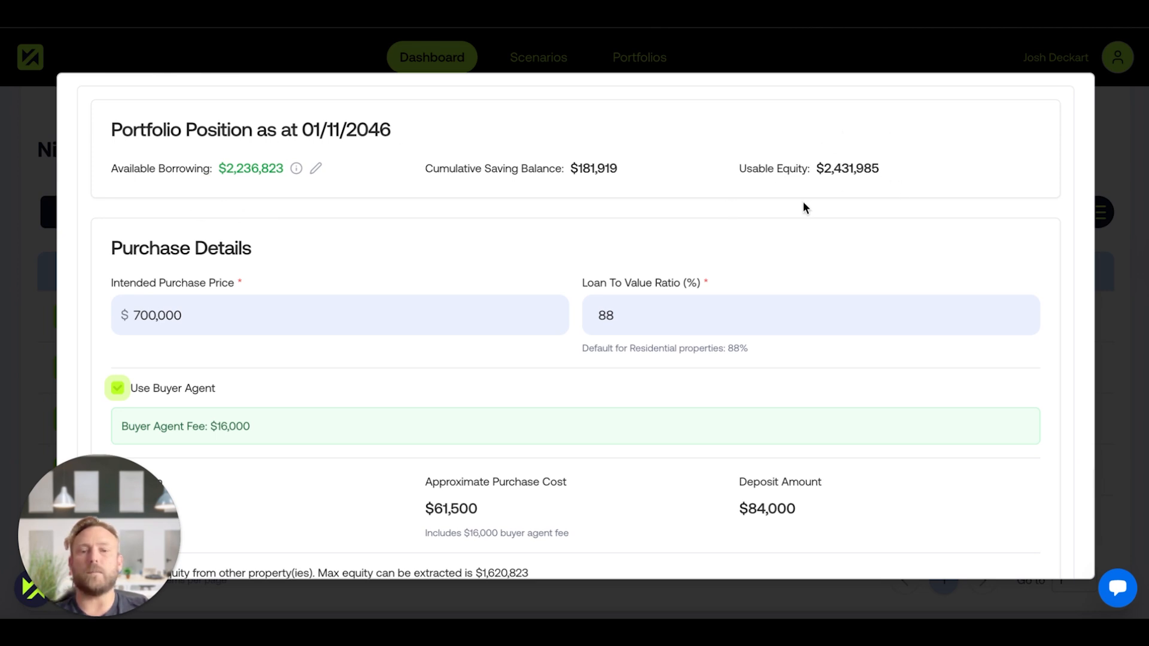
{"action": "scroll", "coordinate": [804, 203], "scroll_direction": "down", "scroll_amount": 3}
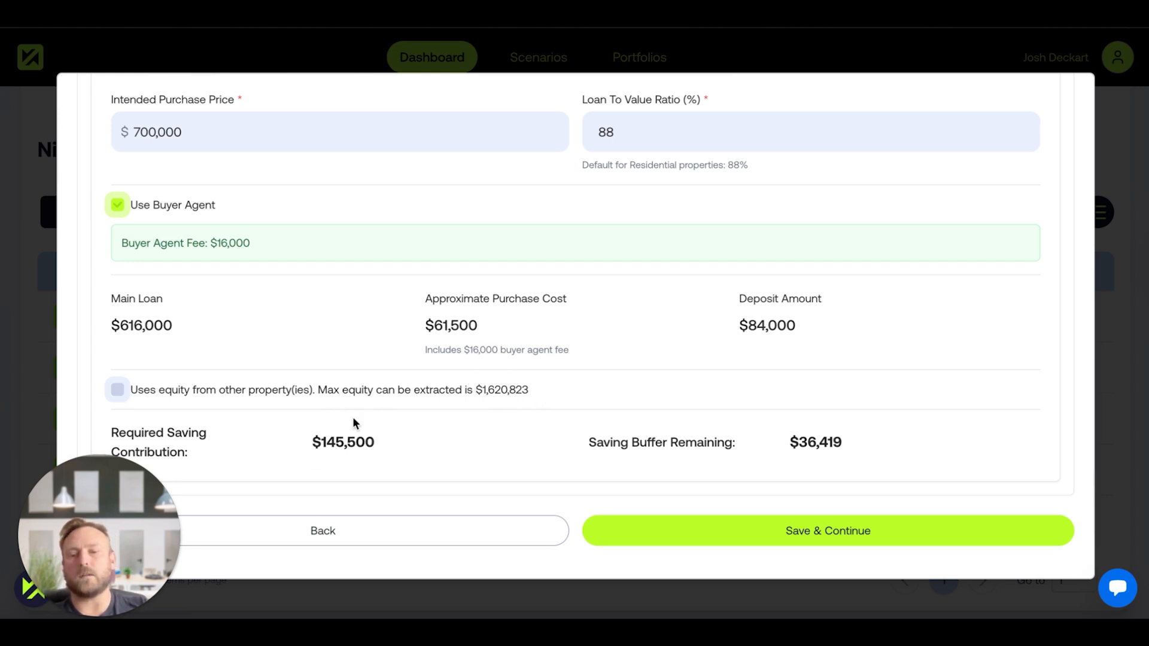
Enable using equity from other properties and add an equity loan against Investment 4, showing its loan details.
{"action": "left_click", "coordinate": [118, 393]}
{"action": "scroll", "coordinate": [333, 404], "scroll_direction": "down", "scroll_amount": 3}
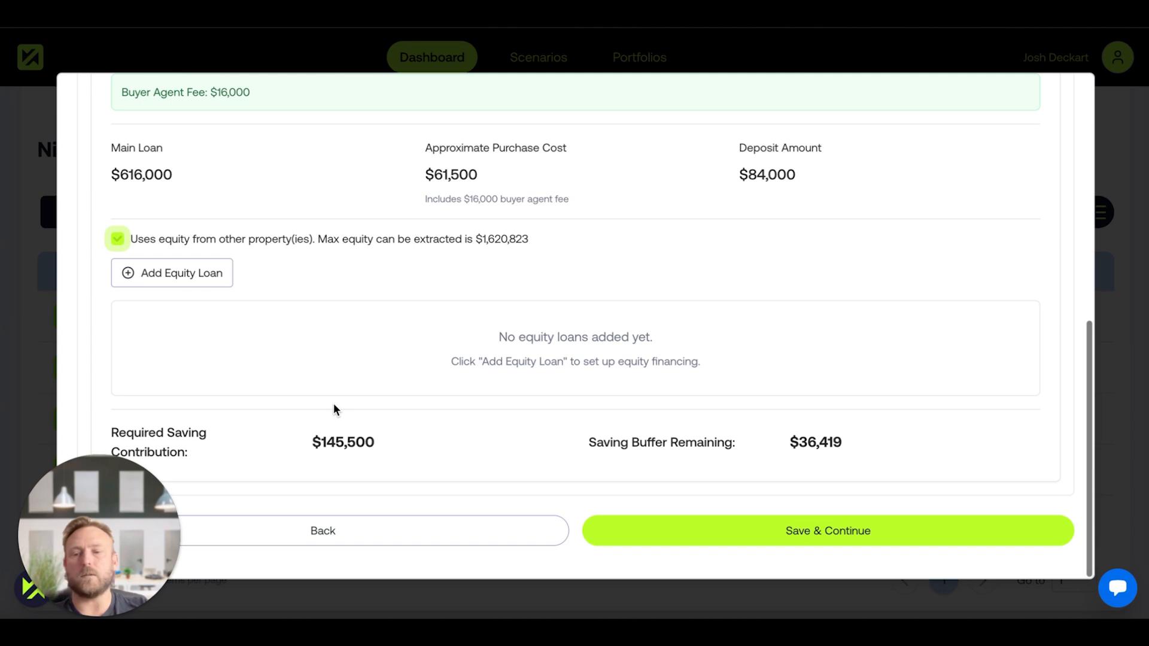
{"action": "left_click", "coordinate": [189, 277]}
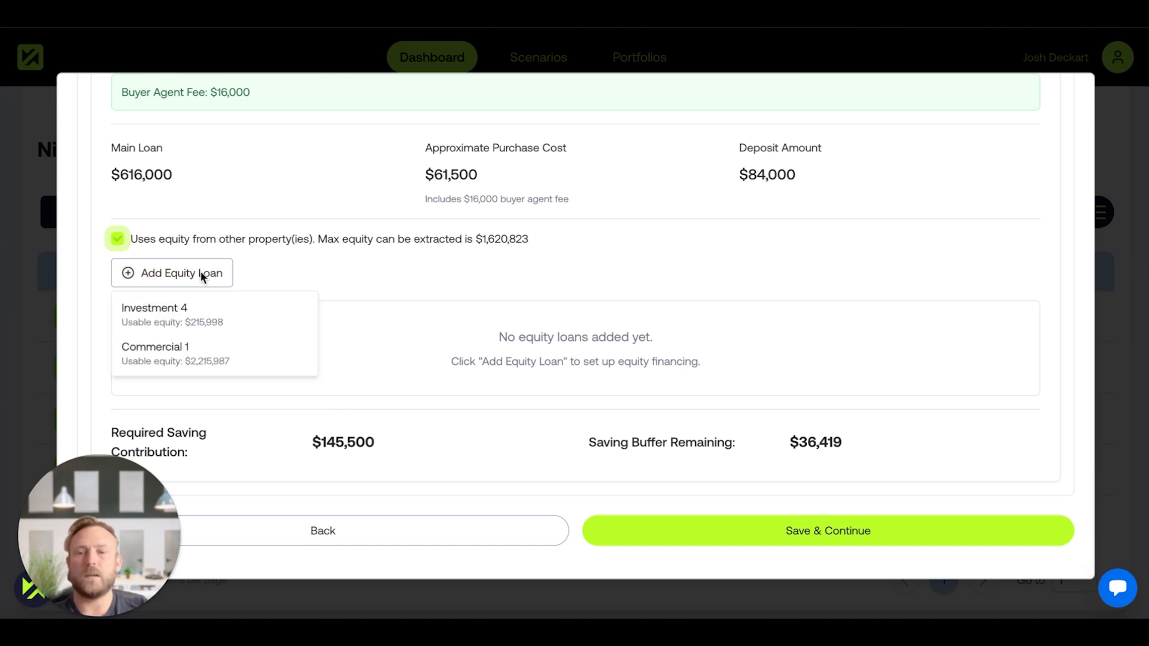
{"action": "left_click", "coordinate": [164, 312]}
{"action": "left_click", "coordinate": [134, 363]}
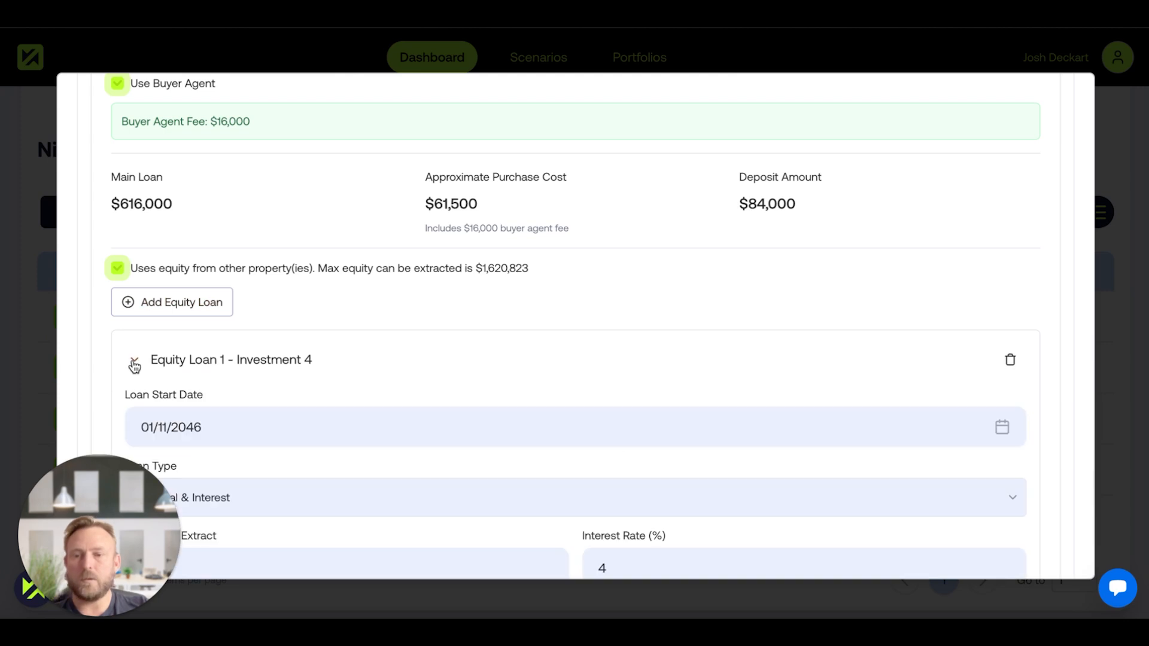
Set the Investment 4 equity loan to Interest Only with an amount to extract of $145,500.
{"action": "scroll", "coordinate": [425, 350], "scroll_direction": "down", "scroll_amount": 4}
{"action": "left_click", "coordinate": [407, 266]}
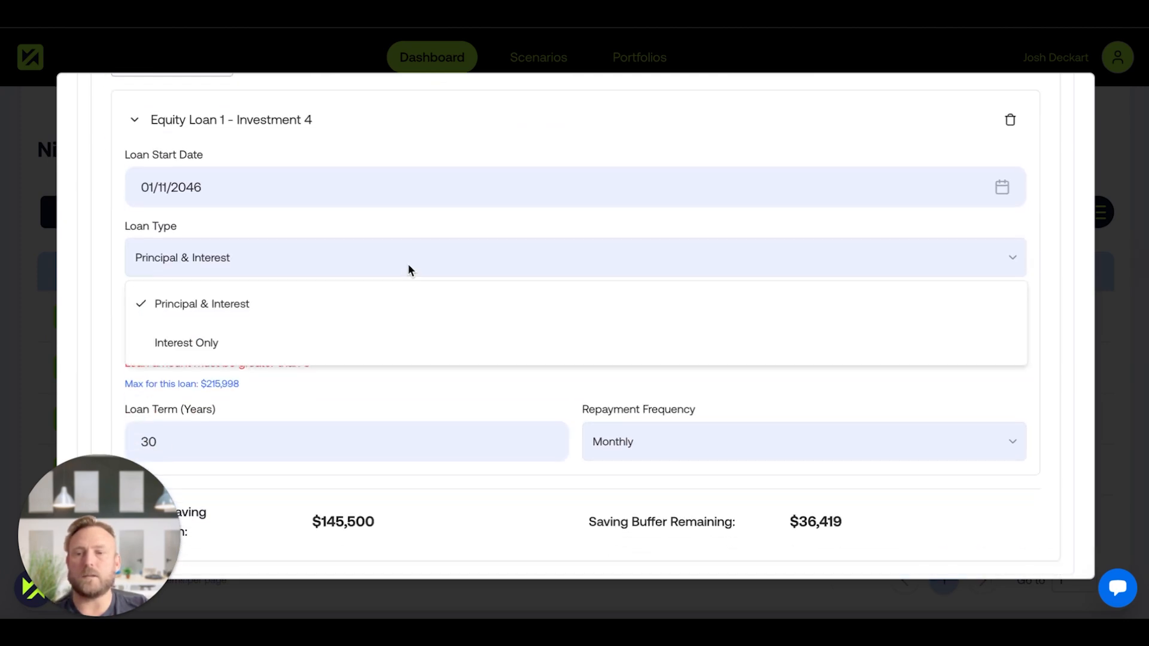
{"action": "left_click", "coordinate": [338, 342]}
{"action": "left_click", "coordinate": [249, 316]}
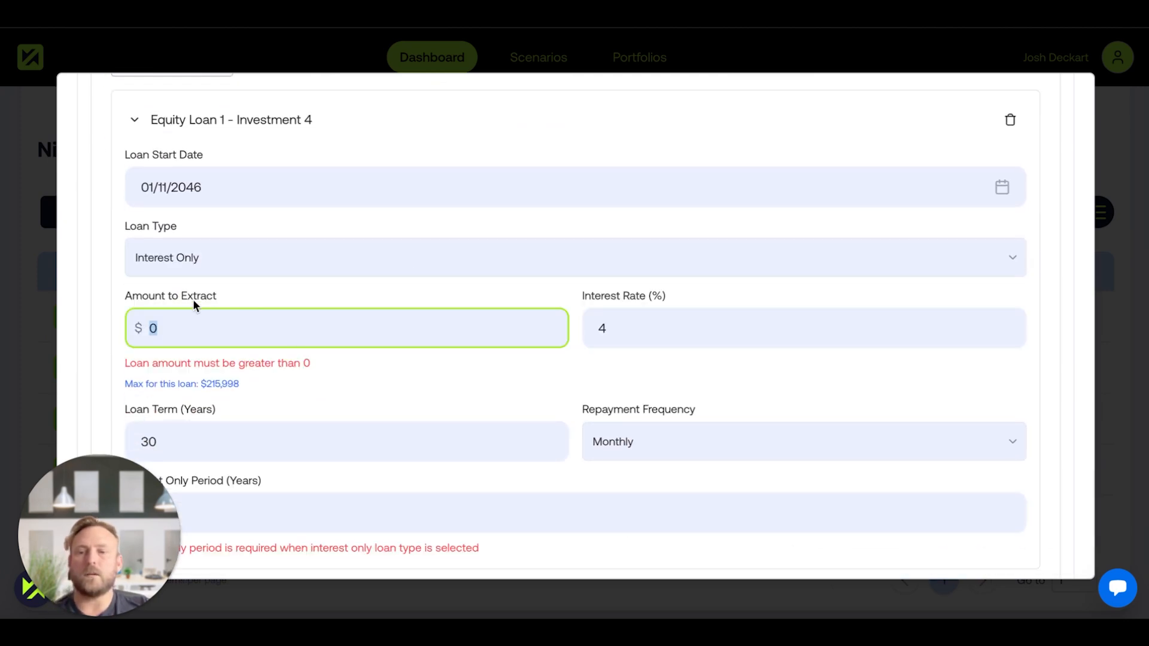
{"action": "scroll", "coordinate": [252, 366], "scroll_direction": "down", "scroll_amount": 3}
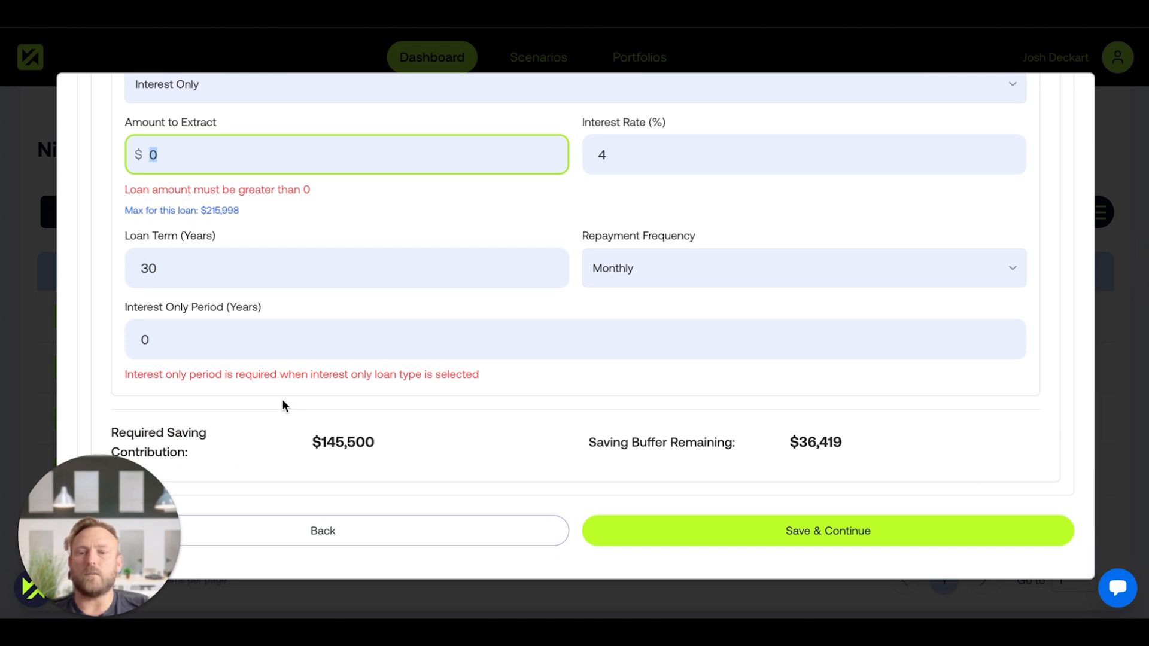
{"action": "scroll", "coordinate": [377, 444], "scroll_direction": "up", "scroll_amount": 1}
{"action": "type", "text": "1"}
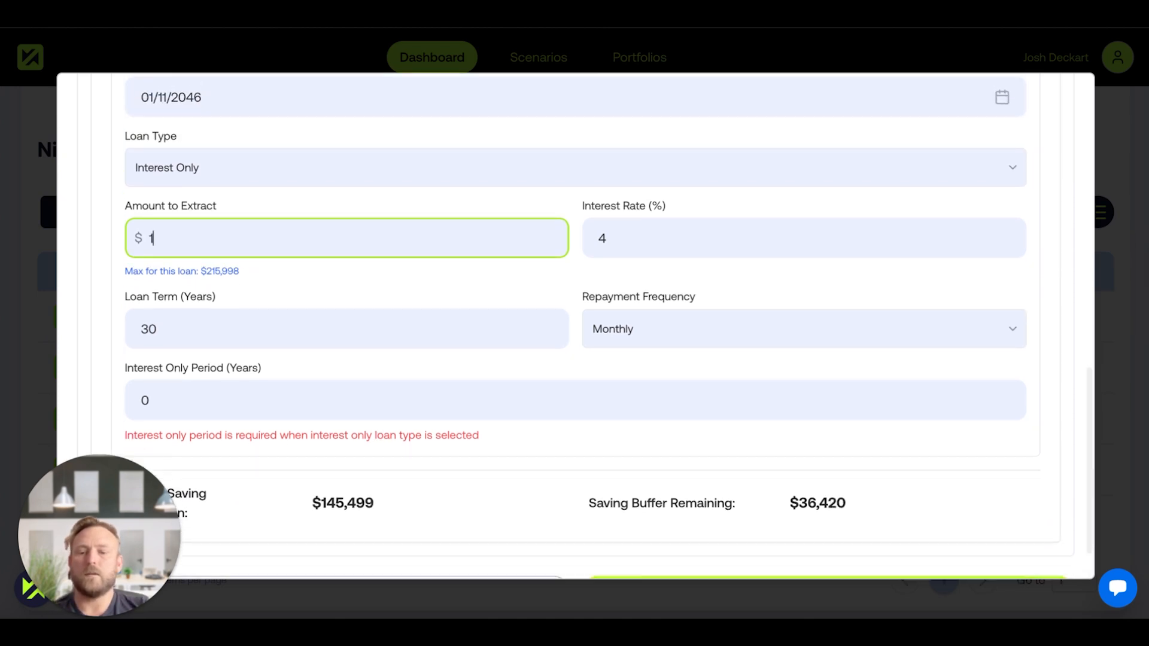
{"action": "type", "text": "45,500"}
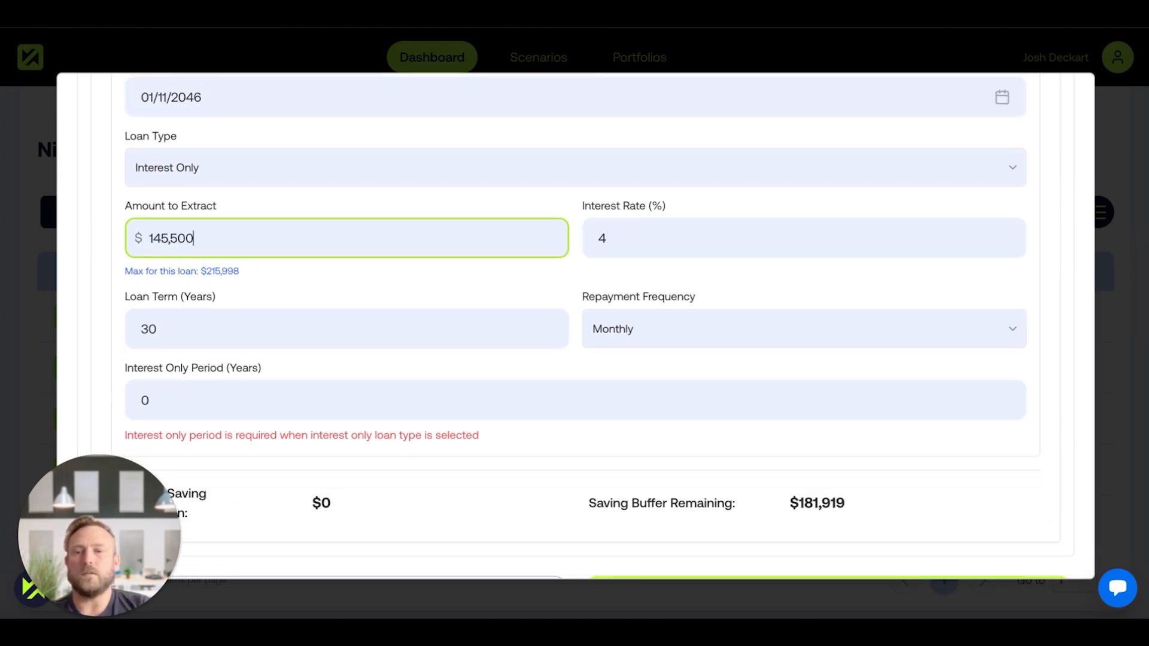
Set the equity loan's interest rate to 6.19% and interest only period to 5 years, and save the purchase planning.
{"action": "left_click", "coordinate": [679, 238]}
{"action": "key", "text": "BackSpace"}
{"action": "type", "text": "6.19"}
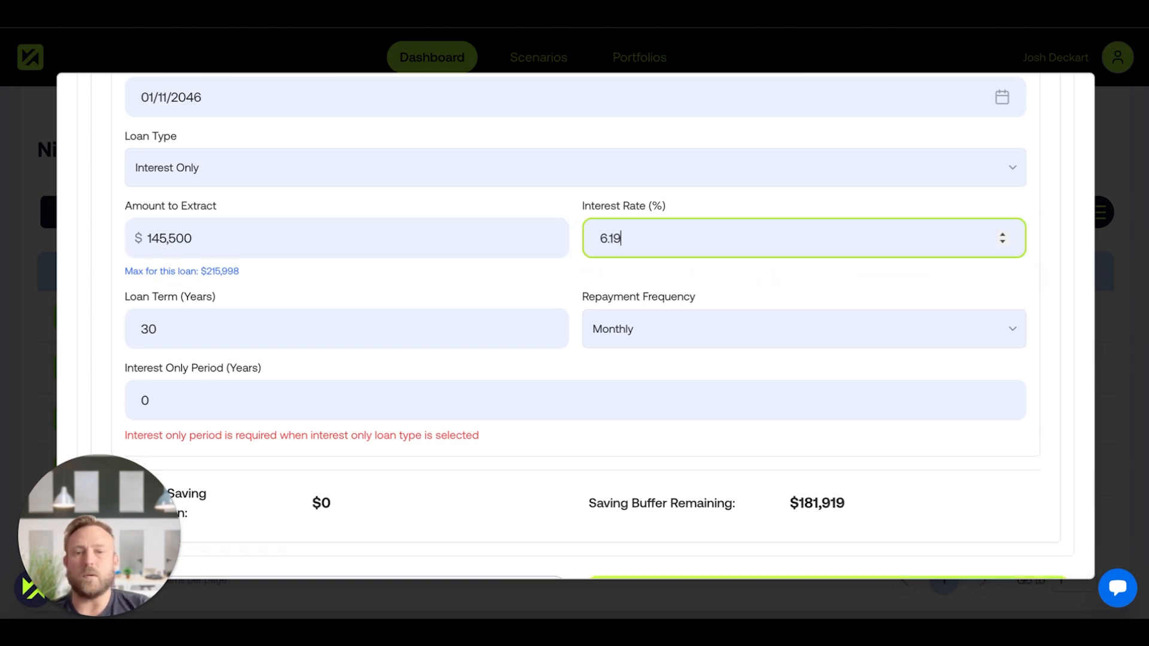
{"action": "left_click", "coordinate": [293, 393]}
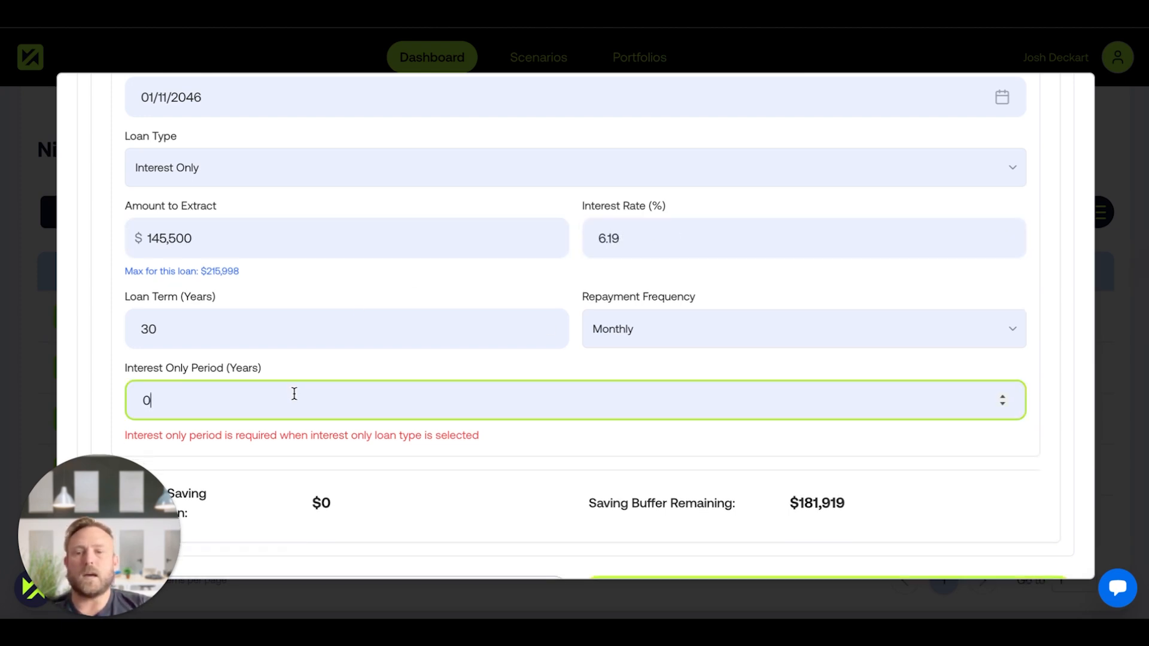
{"action": "key", "text": "BackSpace"}
{"action": "type", "text": "5"}
{"action": "left_click", "coordinate": [436, 476]}
{"action": "scroll", "coordinate": [419, 473], "scroll_direction": "down", "scroll_amount": 1}
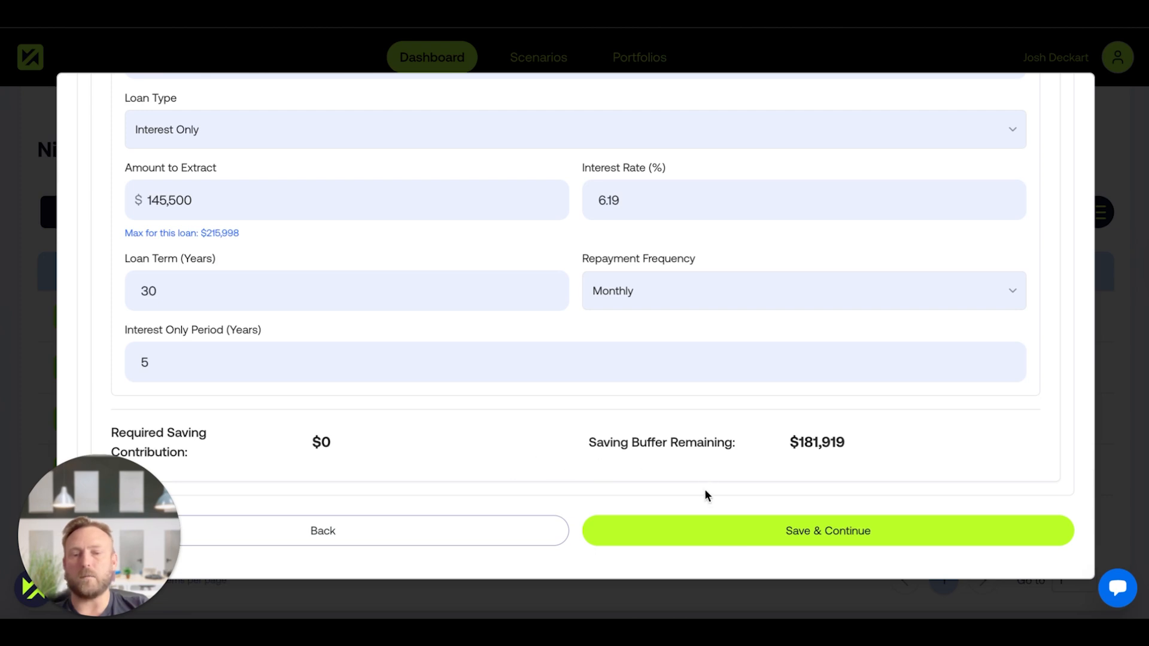
{"action": "left_click", "coordinate": [740, 538]}
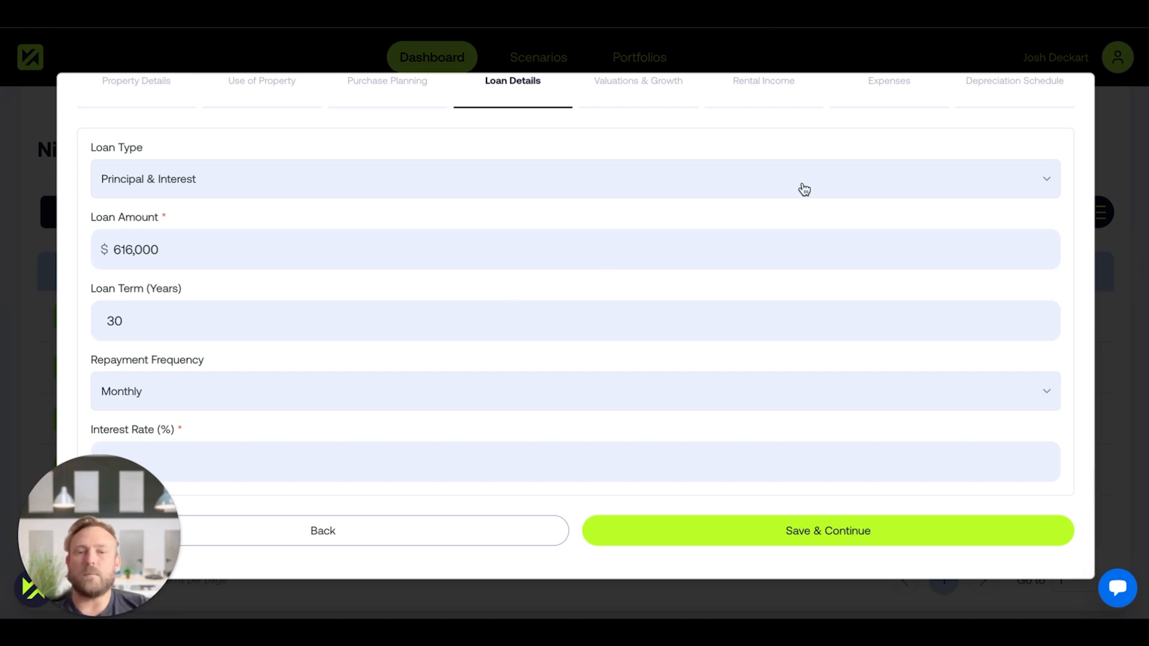
Set the main loan type to Interest Only with an interest only period of 5 years.
{"action": "left_click", "coordinate": [847, 177]}
{"action": "left_click", "coordinate": [514, 276]}
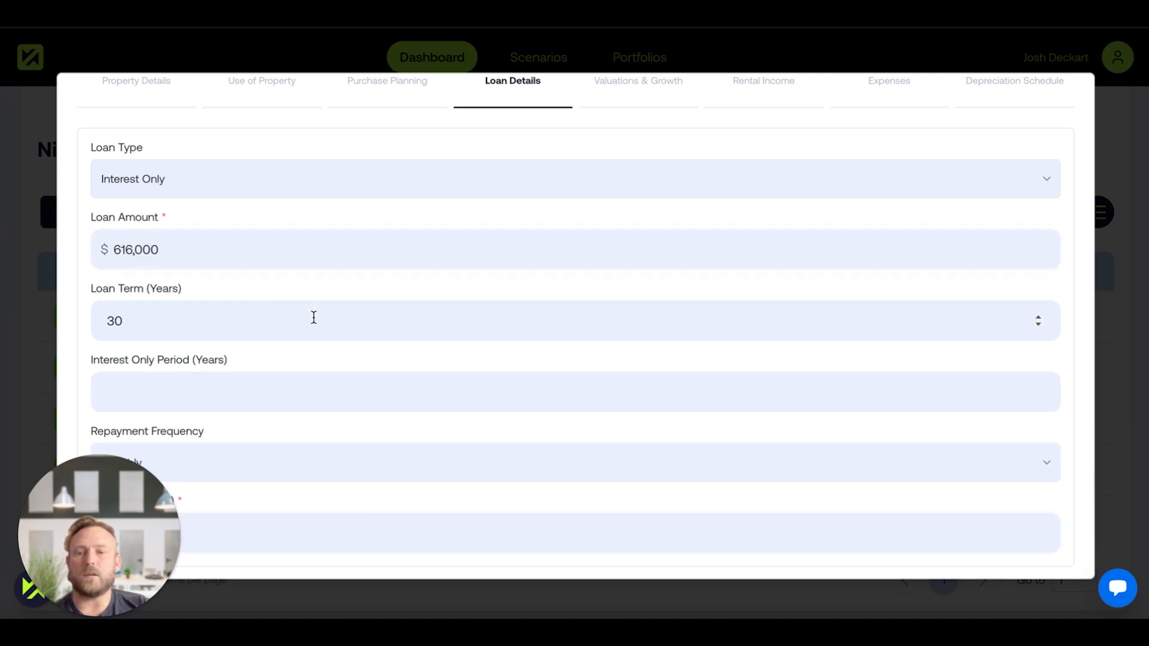
{"action": "left_click", "coordinate": [278, 382]}
{"action": "type", "text": "5"}
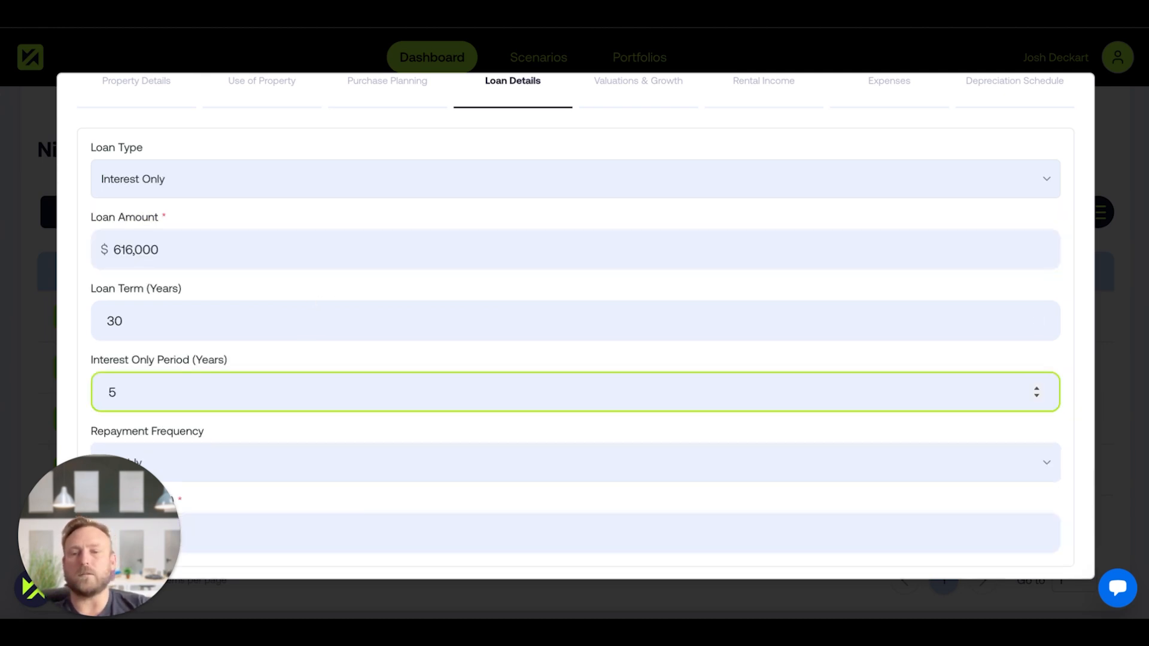
{"action": "left_click", "coordinate": [289, 357]}
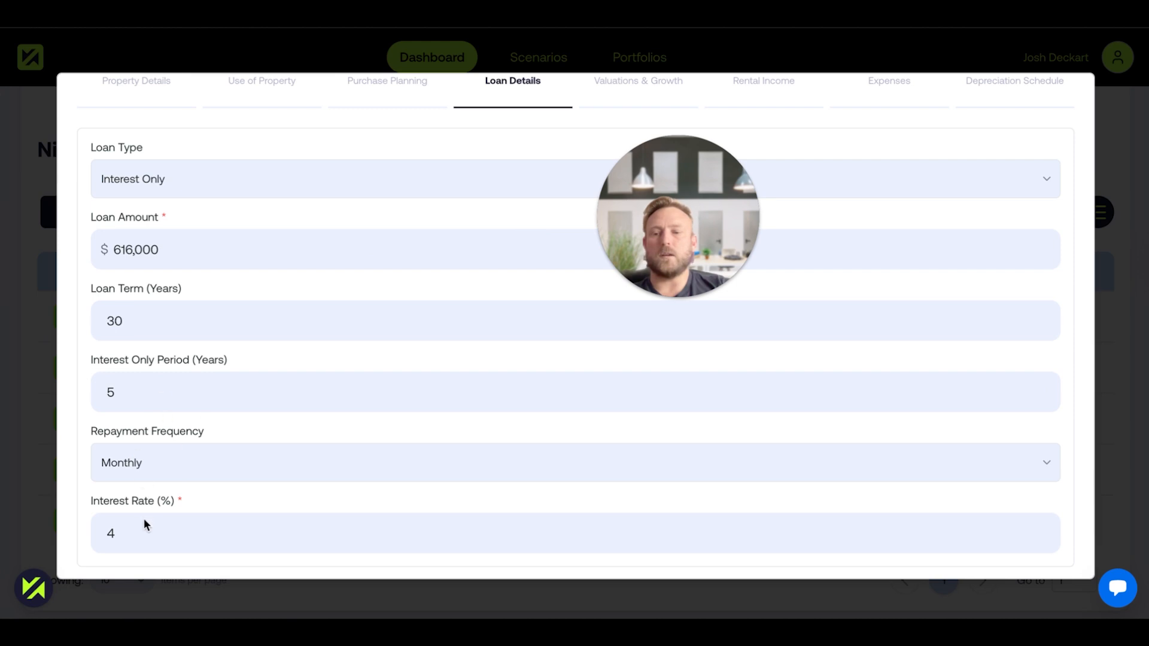
Set the main loan's interest rate to 6.19% and save the loan details.
{"action": "left_click", "coordinate": [133, 533]}
{"action": "key", "text": "BackSpace"}
{"action": "type", "text": "0"}
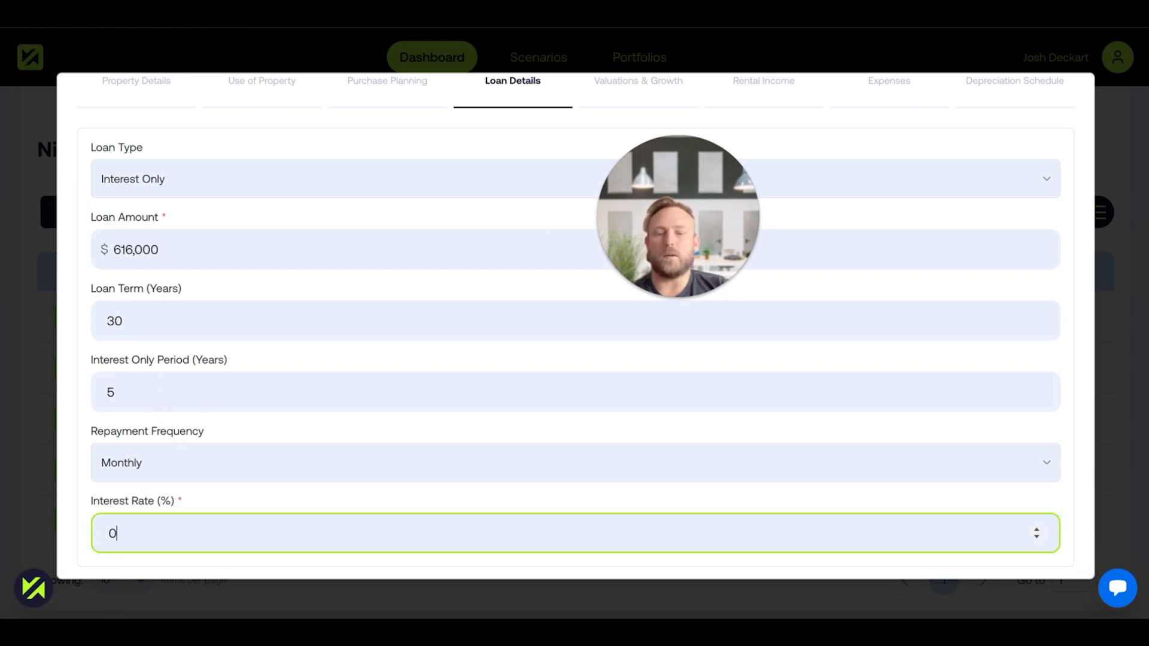
{"action": "key", "text": "BackSpace"}
{"action": "type", "text": "6.19"}
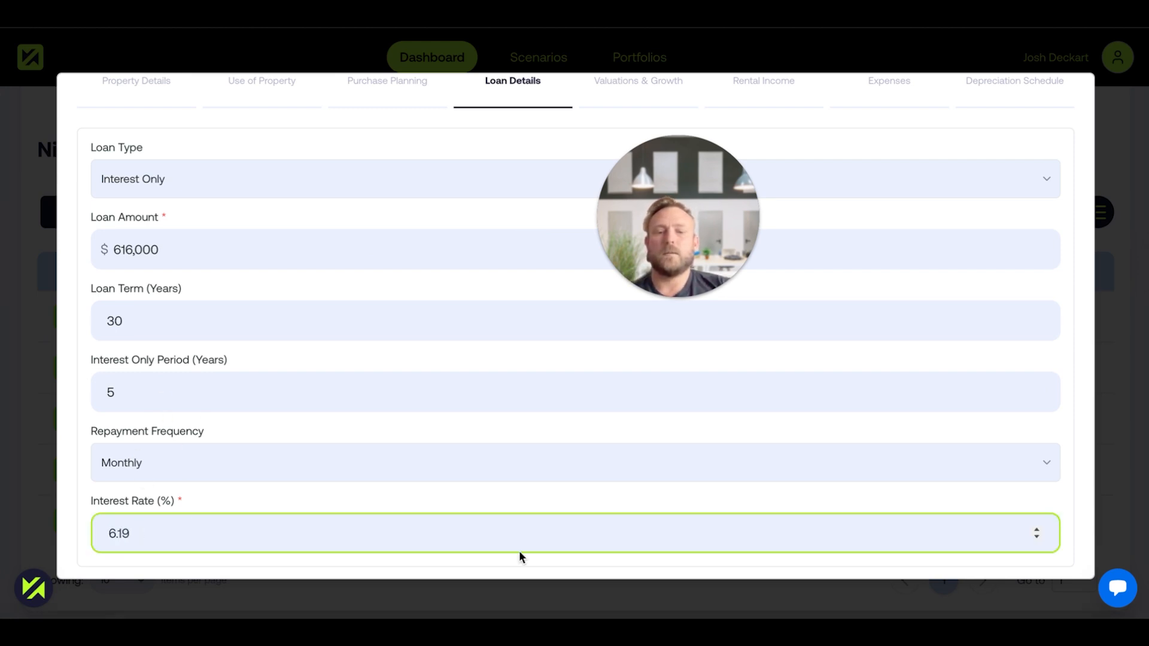
{"action": "scroll", "coordinate": [518, 550], "scroll_direction": "down", "scroll_amount": 2}
{"action": "left_click", "coordinate": [675, 536]}
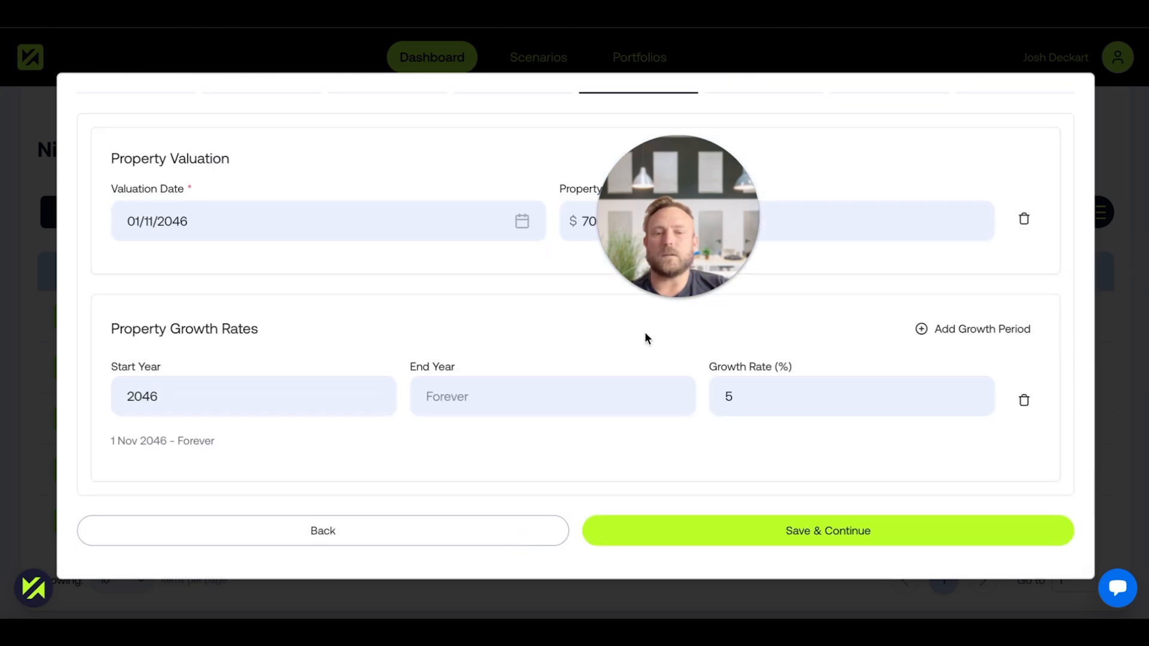
Try adding a second property growth period and remove it again.
{"action": "left_click_drag", "start_coordinate": [681, 240], "coordinate": [161, 487]}
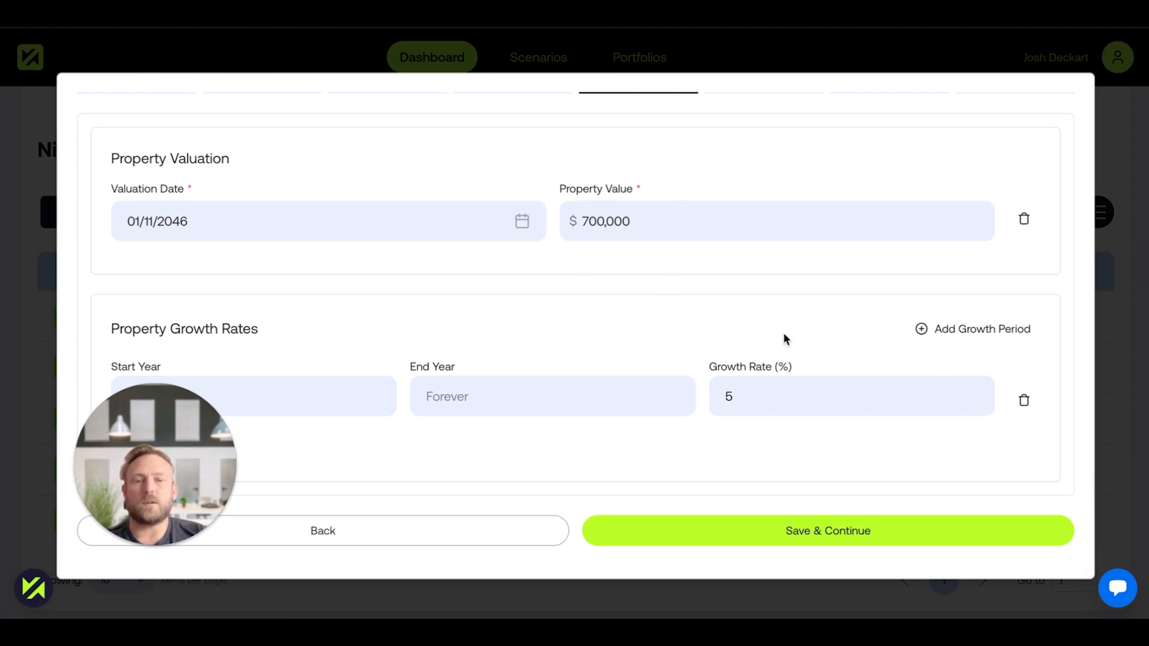
{"action": "left_click", "coordinate": [984, 333]}
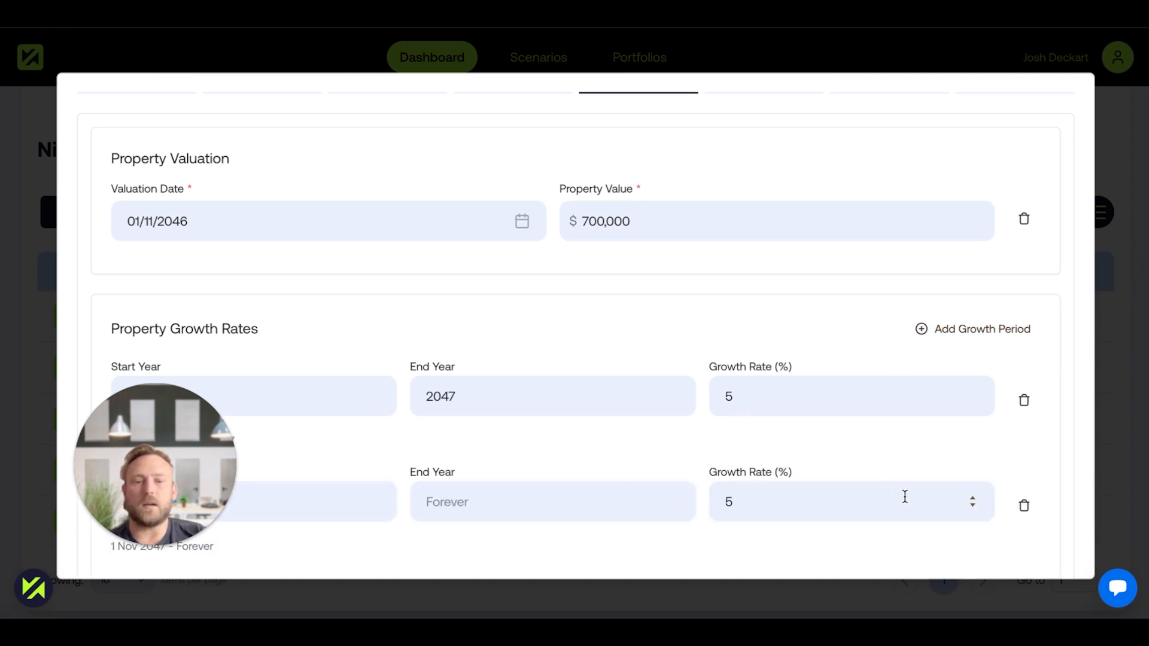
{"action": "left_click", "coordinate": [1025, 509]}
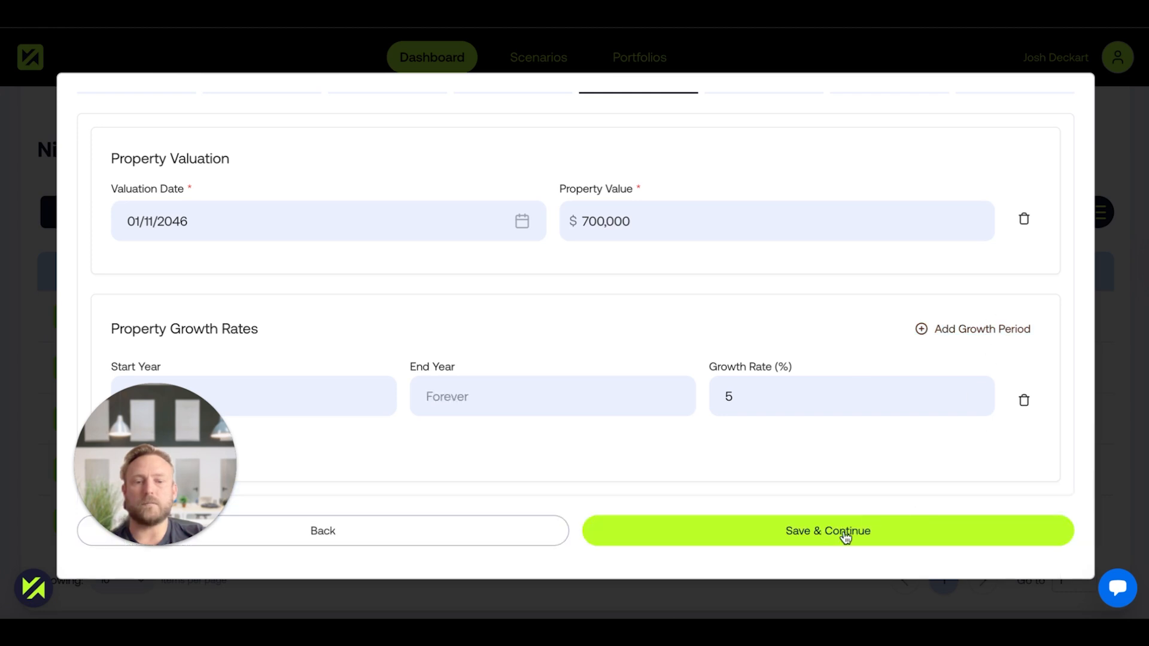
Save the valuation and growth settings and set the rental property yield to 4%.
{"action": "left_click", "coordinate": [847, 532]}
{"action": "scroll", "coordinate": [472, 258], "scroll_direction": "up", "scroll_amount": 2}
{"action": "scroll", "coordinate": [472, 258], "scroll_direction": "down", "scroll_amount": 1}
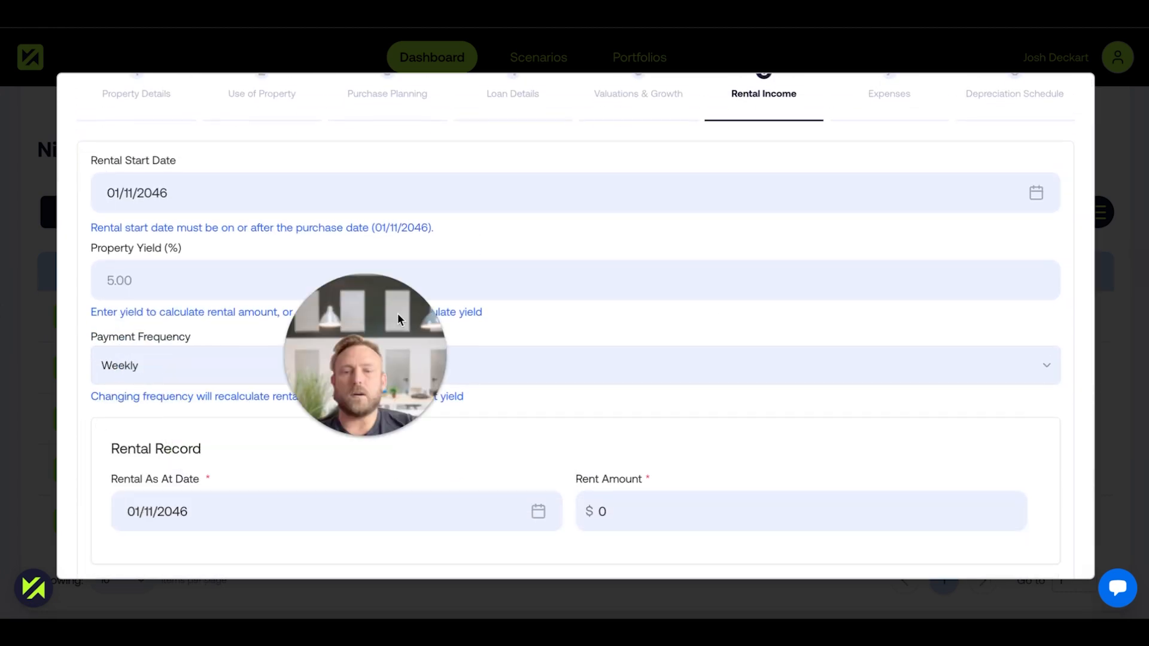
{"action": "left_click", "coordinate": [134, 281]}
{"action": "type", "text": "4"}
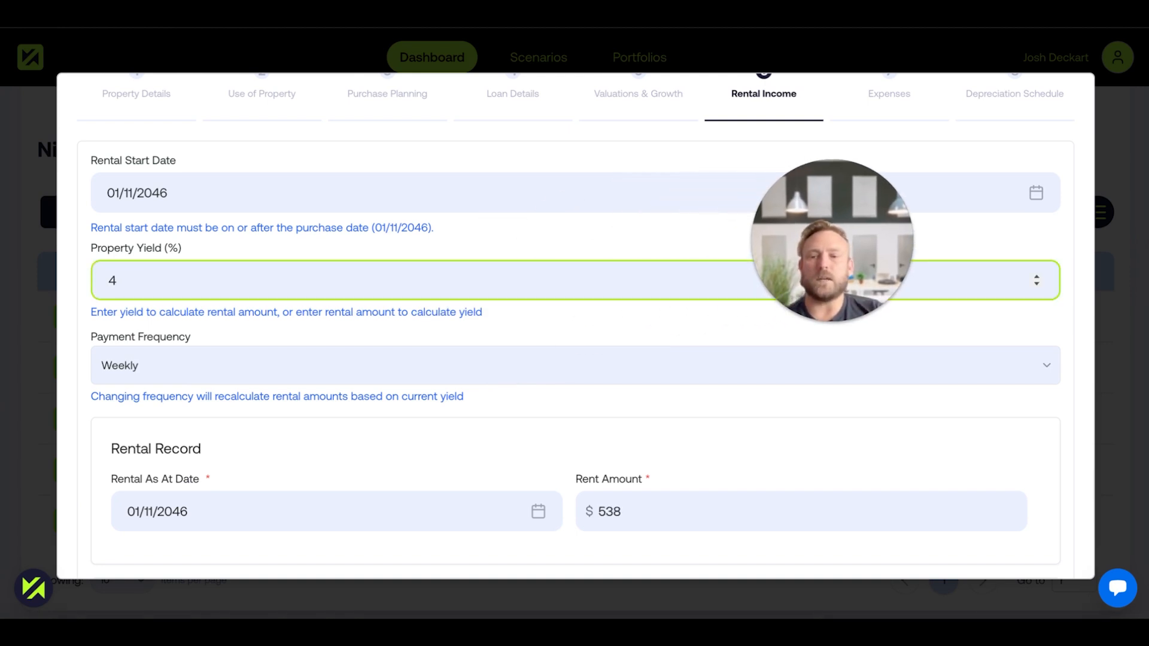
{"action": "left_click", "coordinate": [188, 419]}
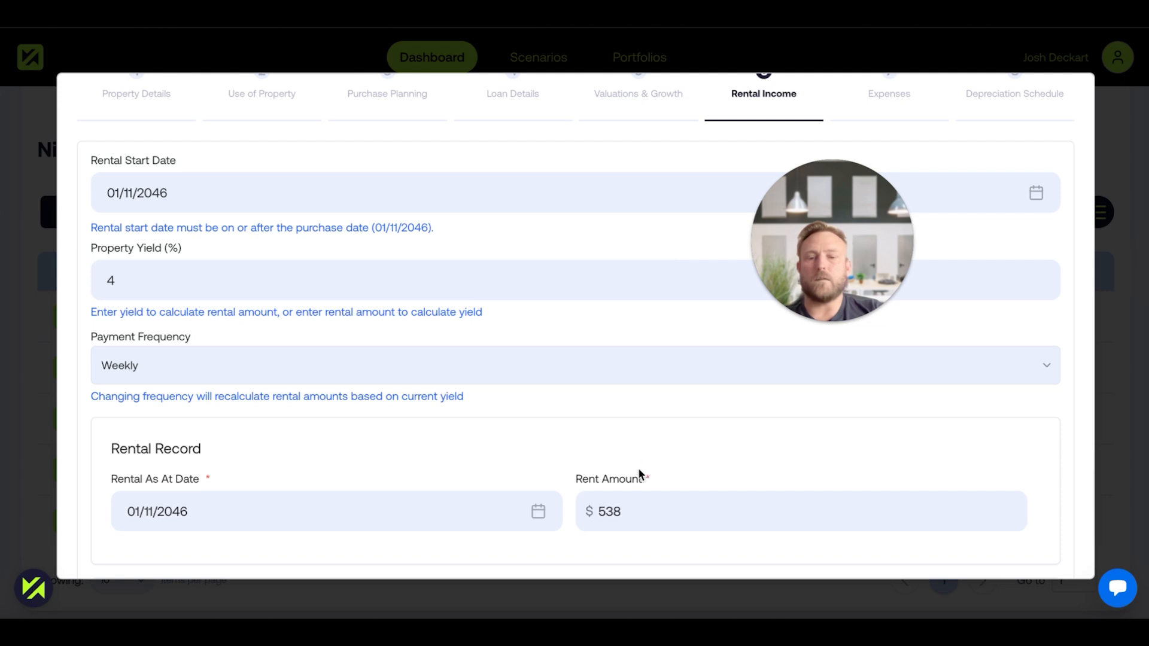
Set the rental growth rate to 3.6% and save the rental income details.
{"action": "scroll", "coordinate": [620, 506], "scroll_direction": "down", "scroll_amount": 3}
{"action": "scroll", "coordinate": [624, 507], "scroll_direction": "down", "scroll_amount": 2}
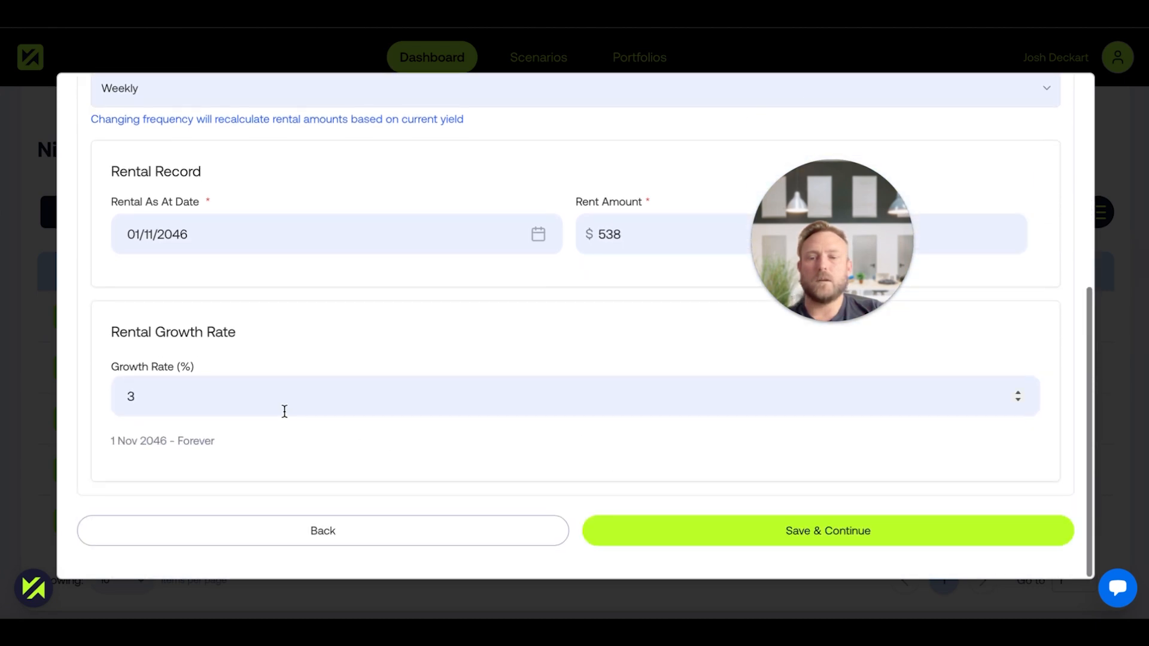
{"action": "left_click", "coordinate": [311, 406]}
{"action": "type", "text": ".6"}
{"action": "left_click", "coordinate": [753, 532]}
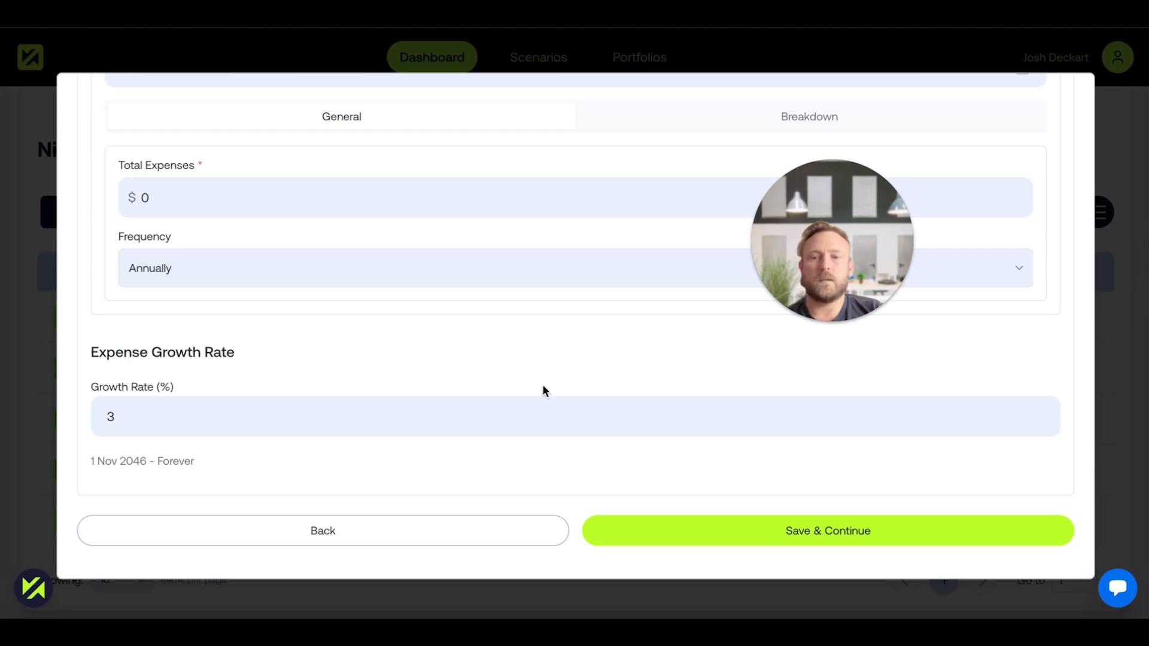
Review the itemised expense breakdown, switch Repairs & Maintenance on and off, and return to the general expense entry.
{"action": "scroll", "coordinate": [544, 389], "scroll_direction": "up", "scroll_amount": 5}
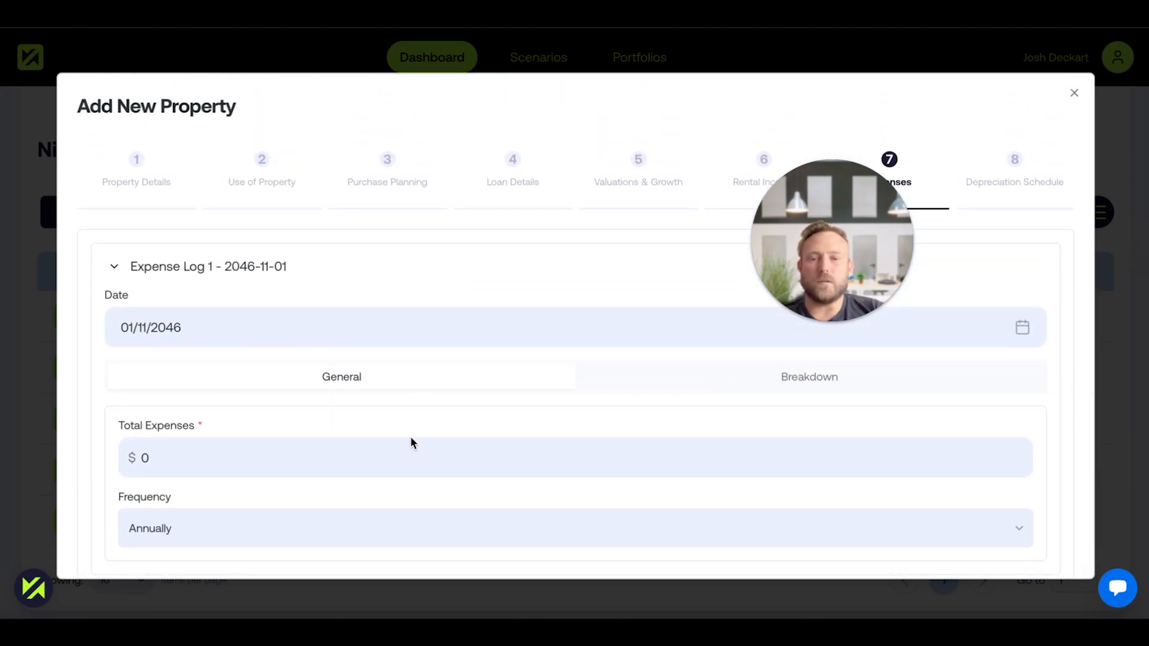
{"action": "scroll", "coordinate": [854, 392], "scroll_direction": "down", "scroll_amount": 1}
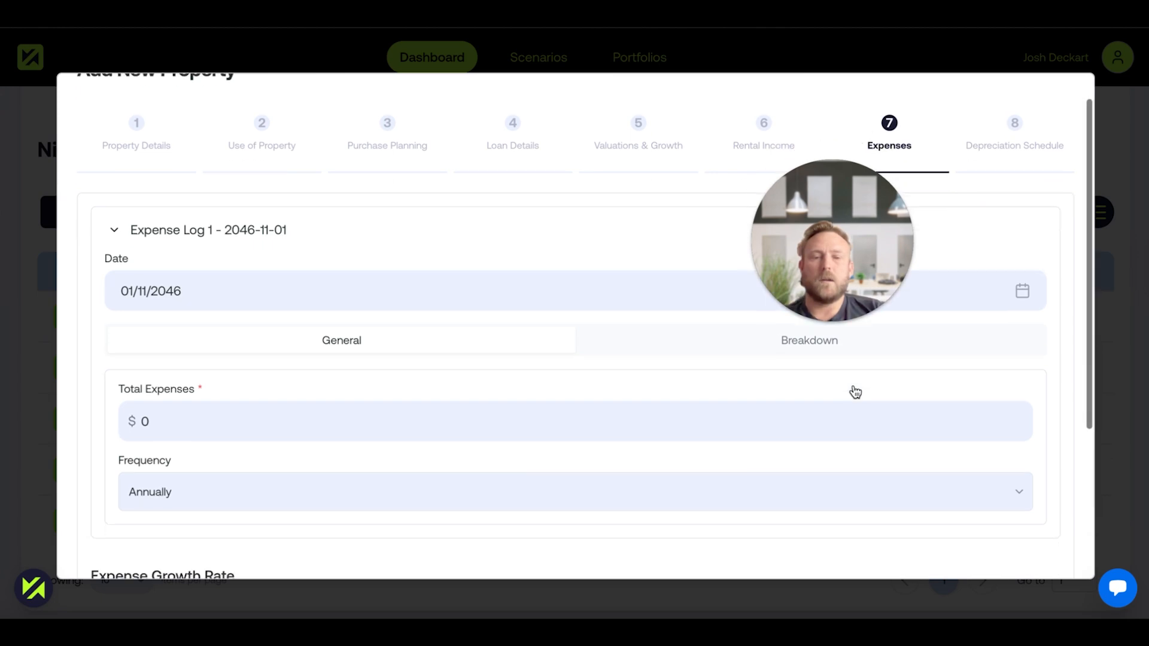
{"action": "scroll", "coordinate": [855, 393], "scroll_direction": "up", "scroll_amount": 1}
{"action": "left_click", "coordinate": [826, 362]}
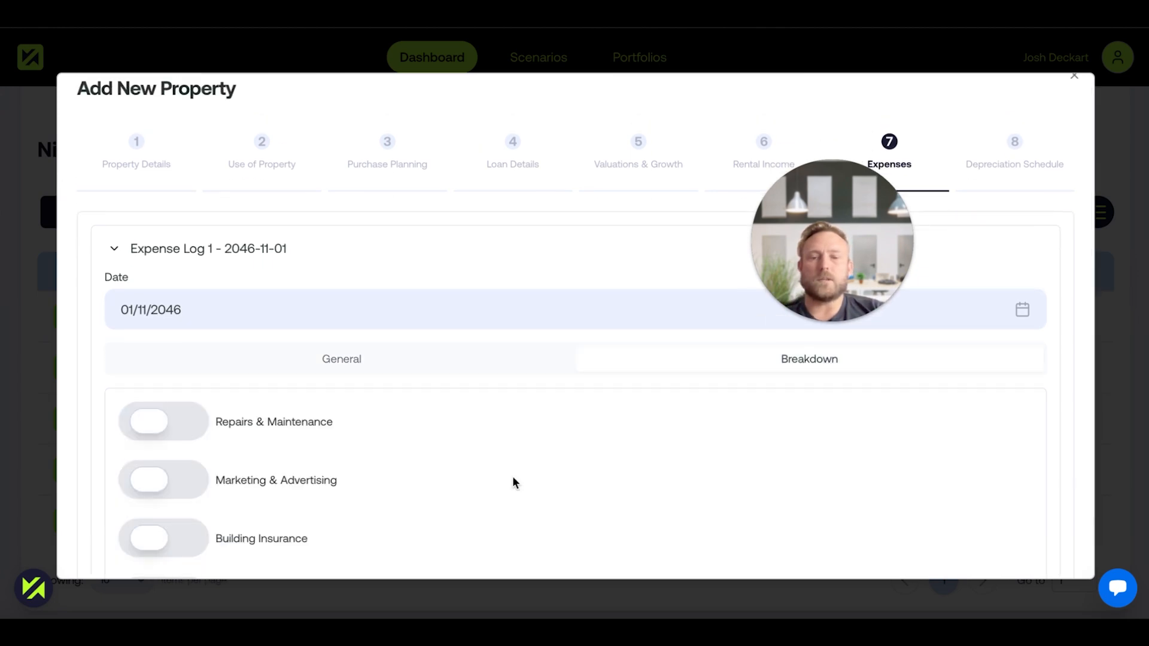
{"action": "scroll", "coordinate": [513, 476], "scroll_direction": "down", "scroll_amount": 4}
{"action": "left_click", "coordinate": [178, 169]}
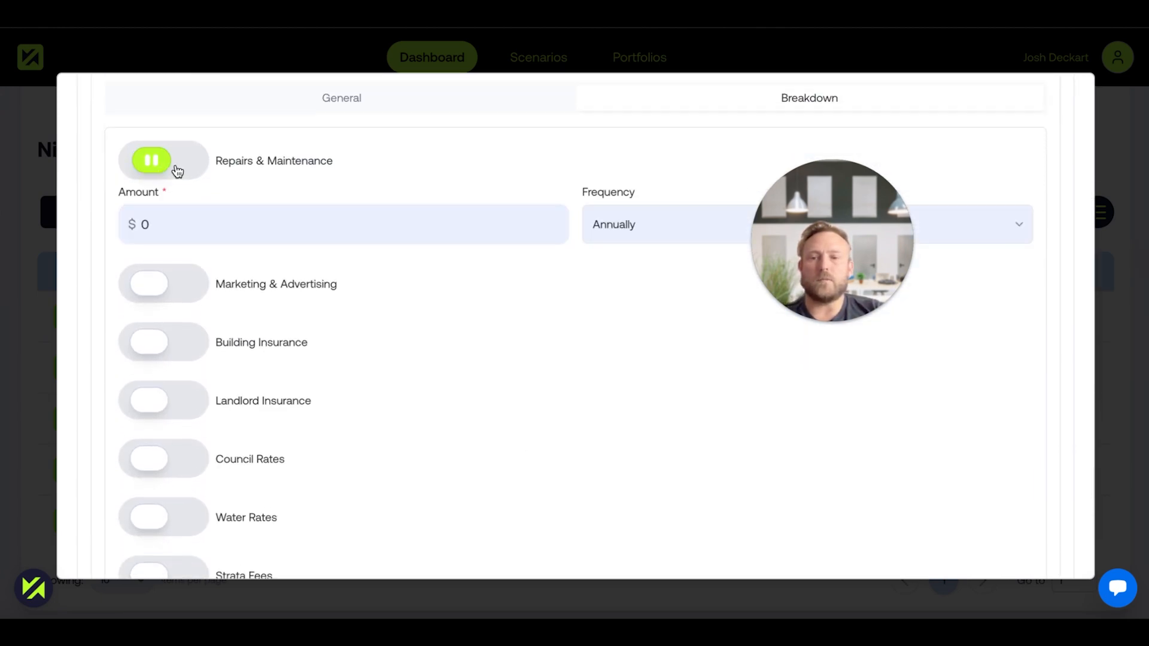
{"action": "left_click", "coordinate": [148, 170]}
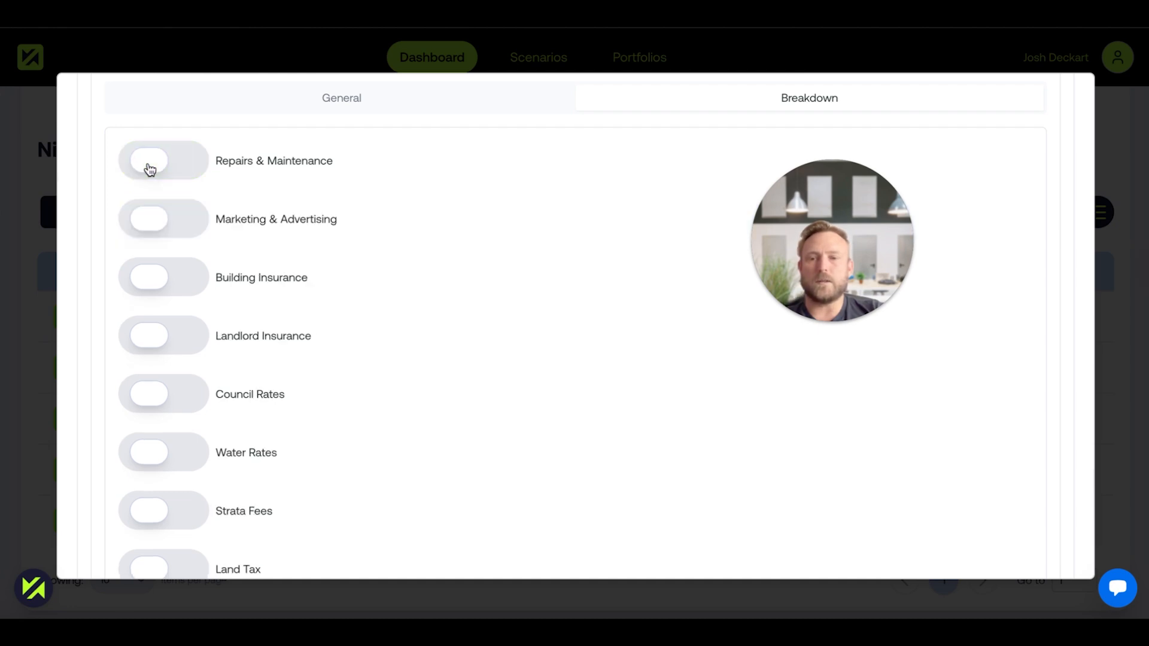
{"action": "scroll", "coordinate": [525, 264], "scroll_direction": "up", "scroll_amount": 2}
{"action": "scroll", "coordinate": [527, 266], "scroll_direction": "up", "scroll_amount": 3}
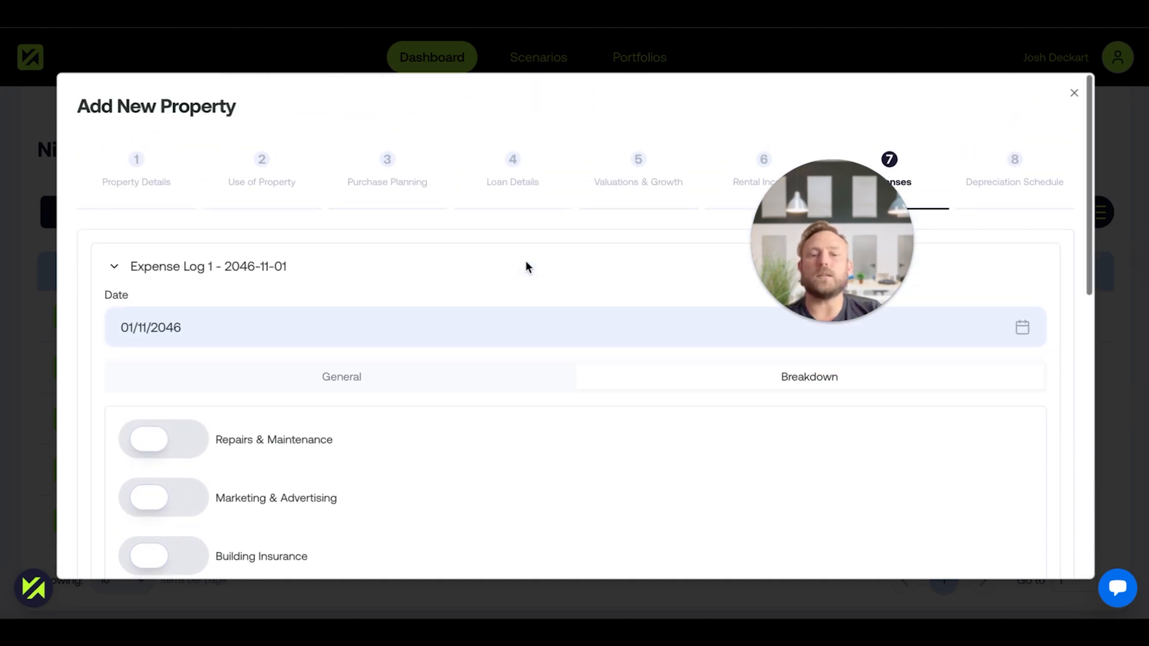
{"action": "left_click", "coordinate": [453, 386]}
Set the total annual expenses to $10,000 and save the expense details.
{"action": "scroll", "coordinate": [472, 429], "scroll_direction": "down", "scroll_amount": 1}
{"action": "left_click", "coordinate": [307, 399]}
{"action": "key", "text": "BackSpace"}
{"action": "type", "text": "10,000"}
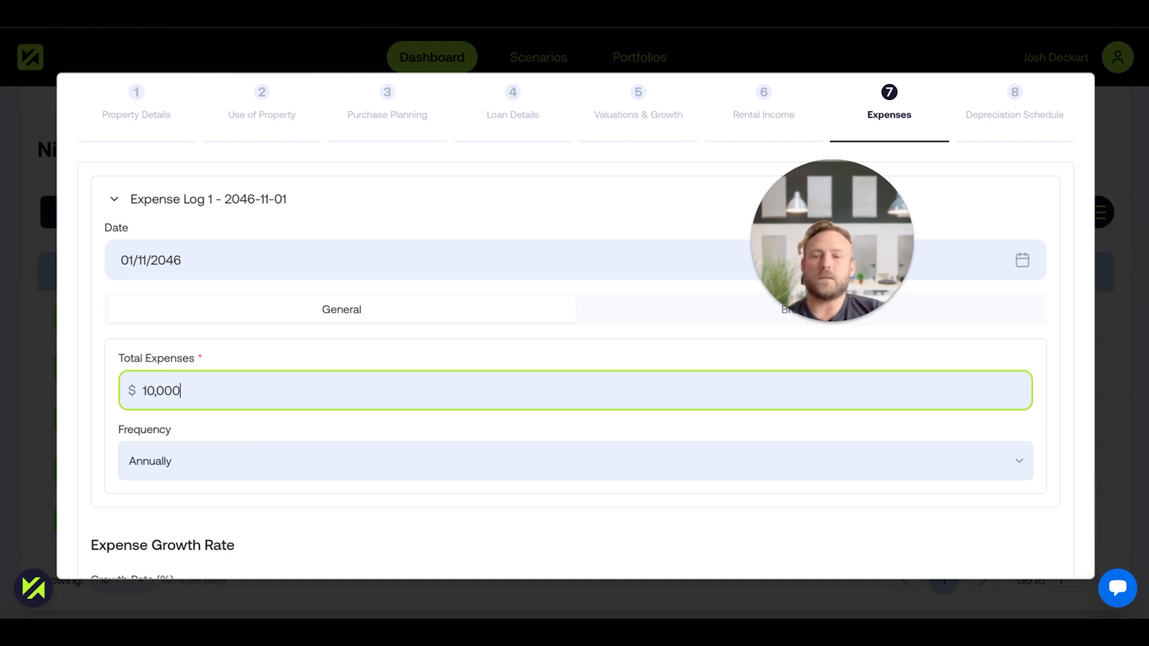
{"action": "left_click", "coordinate": [335, 530]}
{"action": "scroll", "coordinate": [359, 527], "scroll_direction": "down", "scroll_amount": 3}
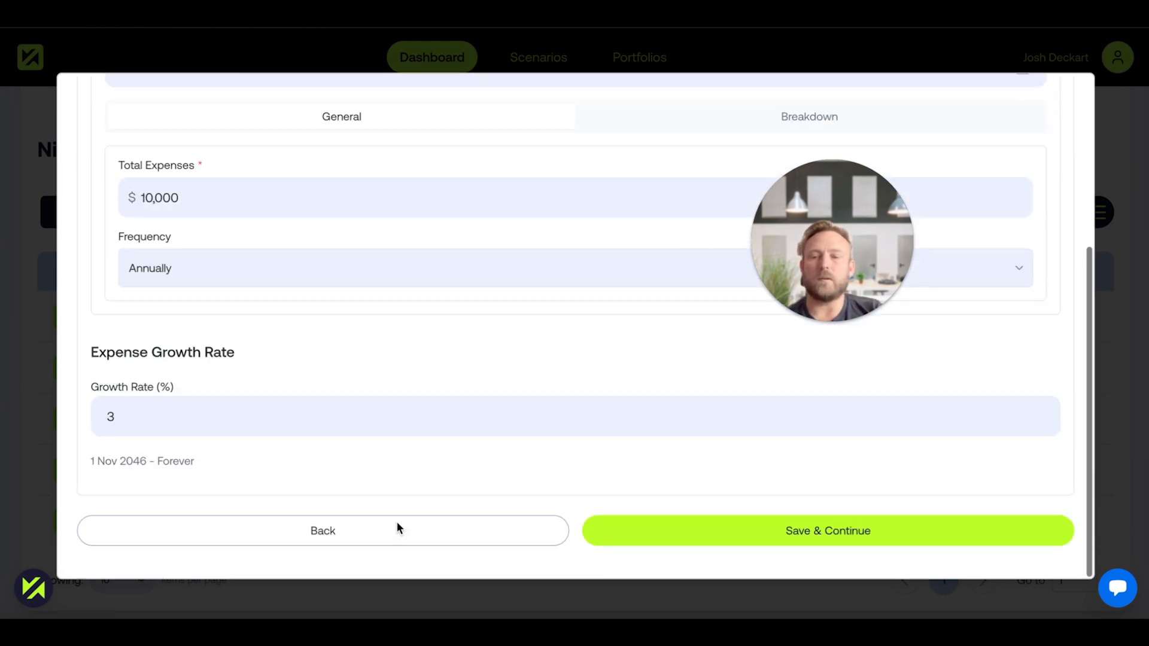
{"action": "left_click", "coordinate": [727, 538]}
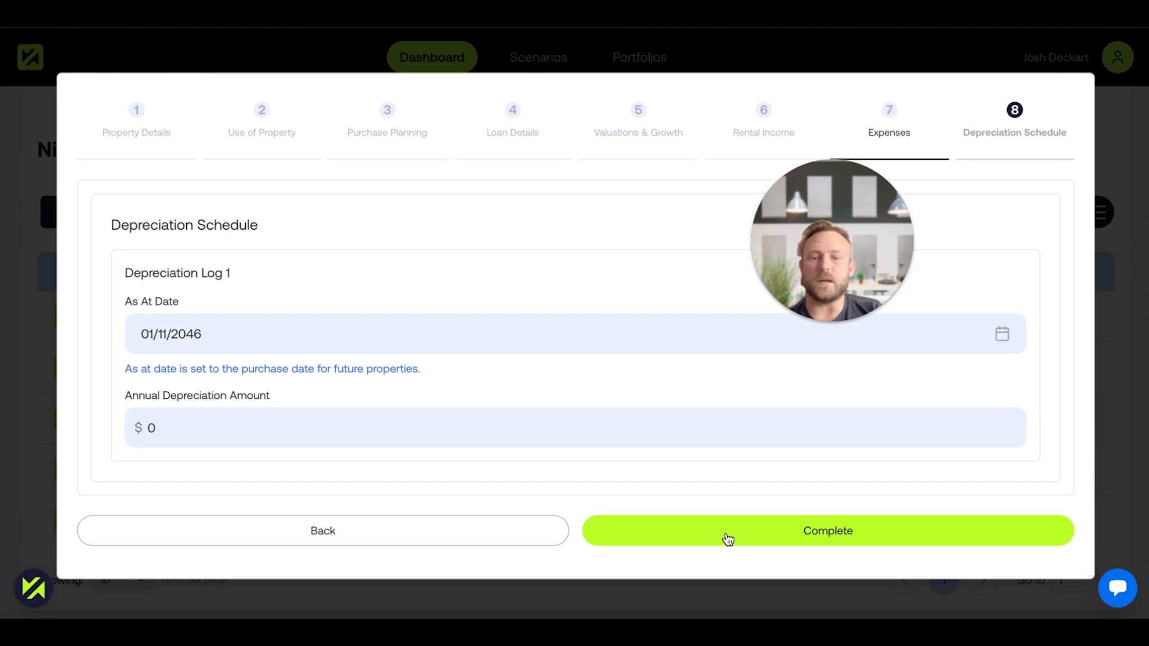
Set the annual depreciation amount to $1,000 and complete the new property.
{"action": "left_click", "coordinate": [284, 432]}
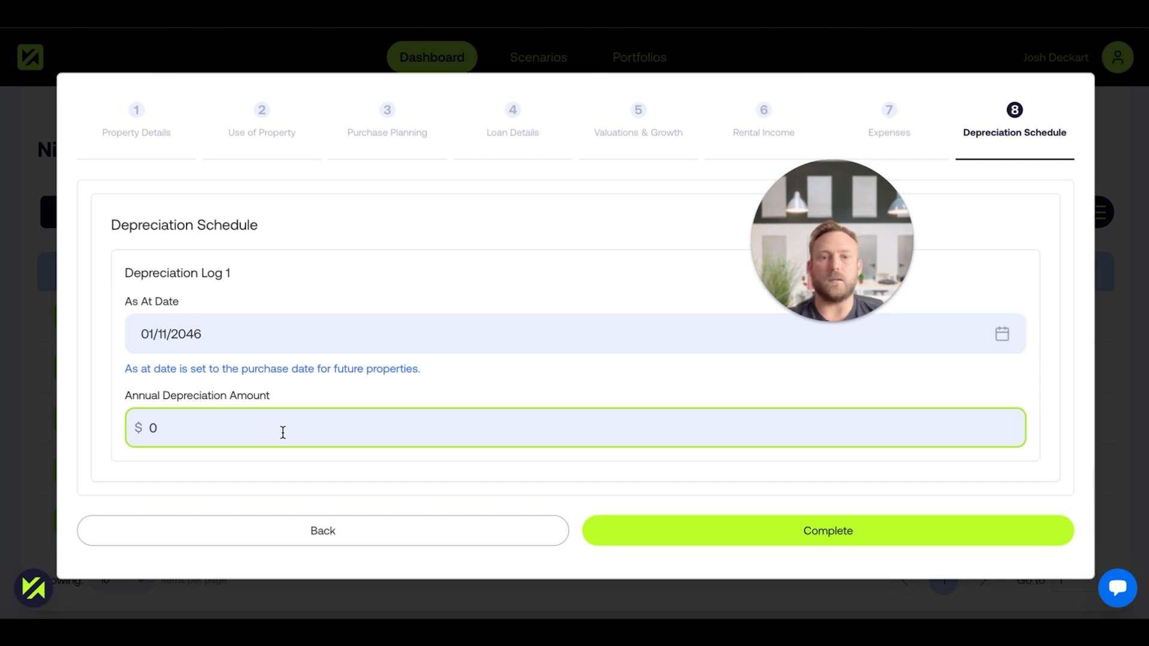
{"action": "type", "text": "1000"}
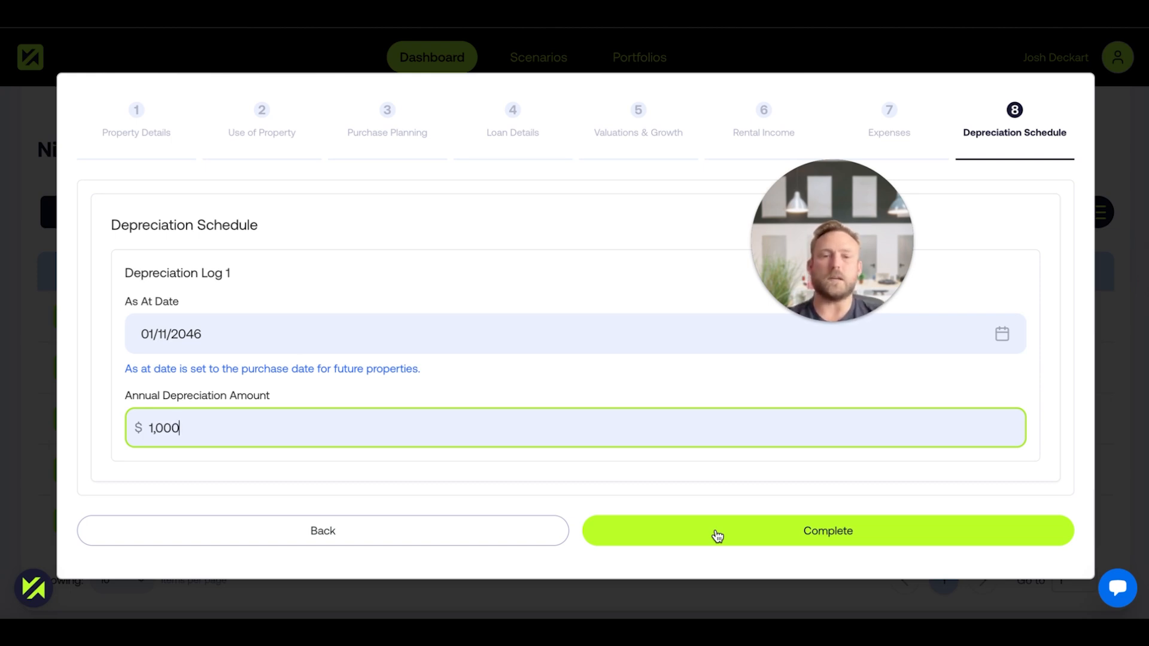
{"action": "left_click", "coordinate": [718, 534]}
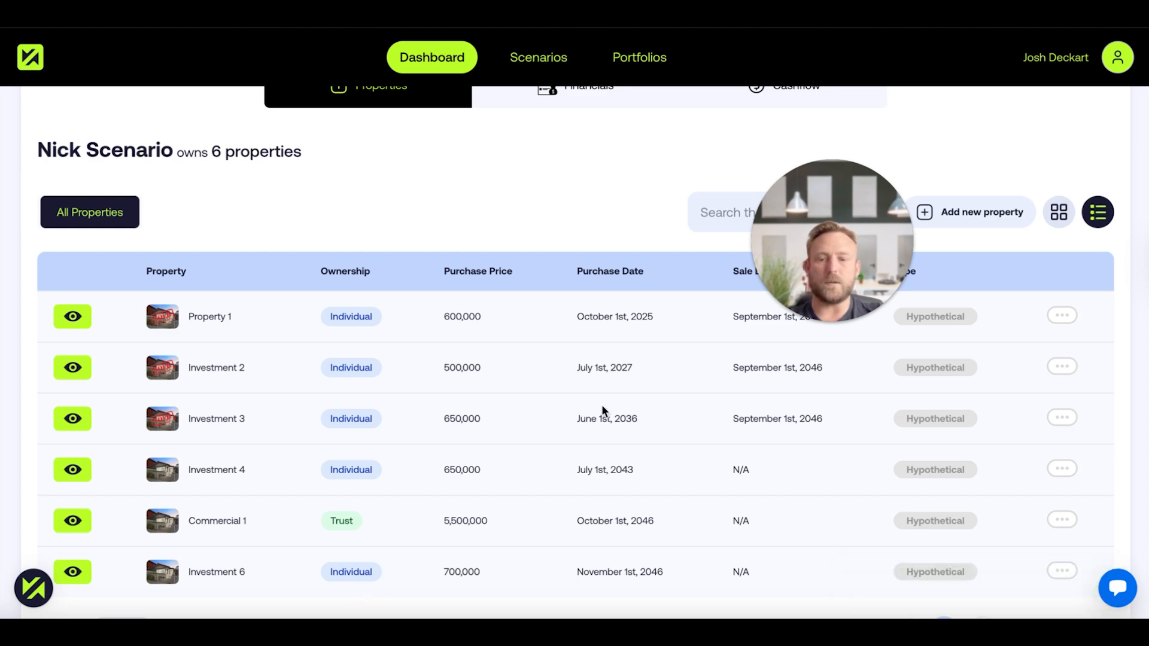
Examine the significant events marked at FY 47 on the cashflow chart, including the property purchase, and return to the property list.
{"action": "scroll", "coordinate": [602, 404], "scroll_direction": "up", "scroll_amount": 15}
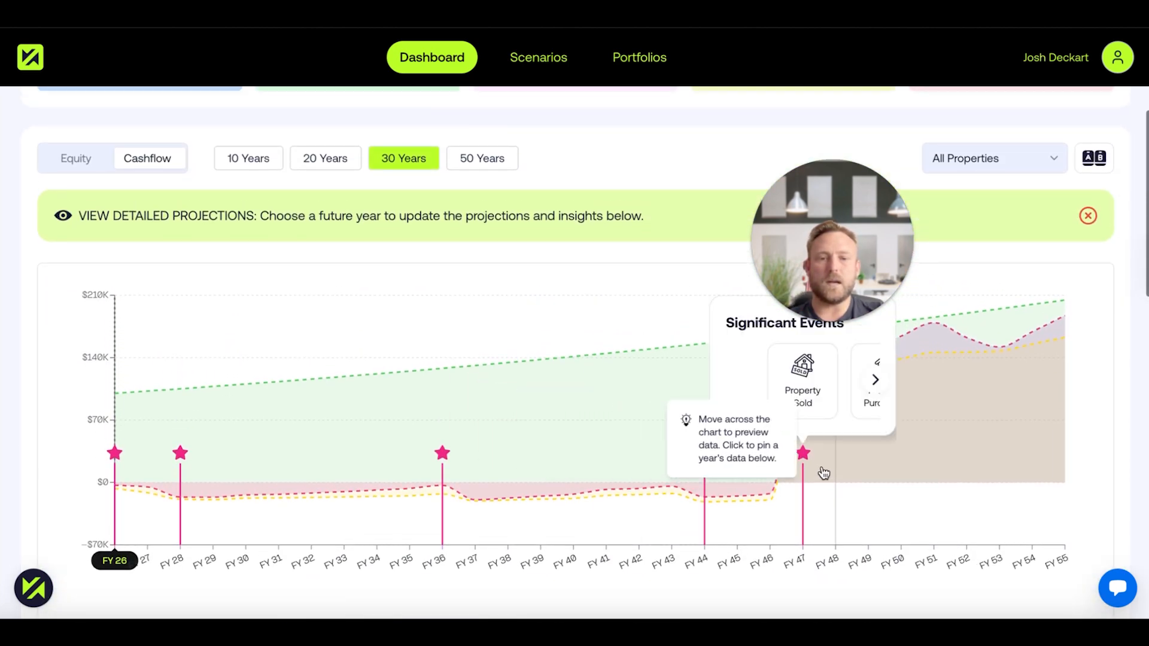
{"action": "left_click", "coordinate": [876, 379]}
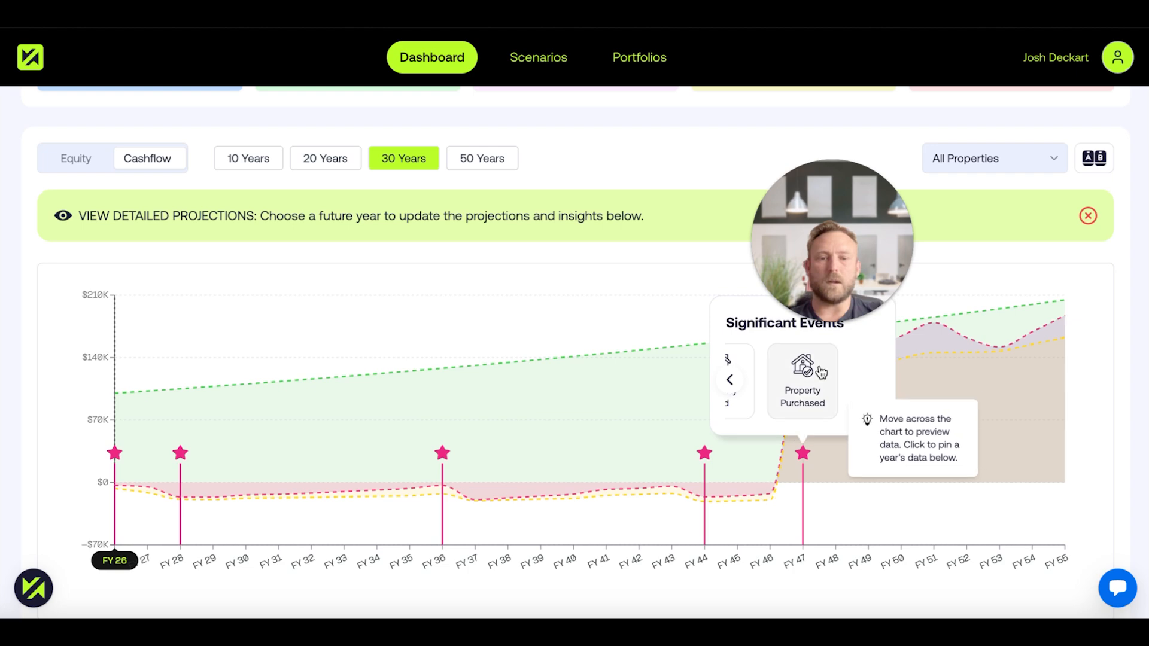
{"action": "scroll", "coordinate": [591, 524], "scroll_direction": "down", "scroll_amount": 5}
{"action": "scroll", "coordinate": [590, 527], "scroll_direction": "down", "scroll_amount": 10}
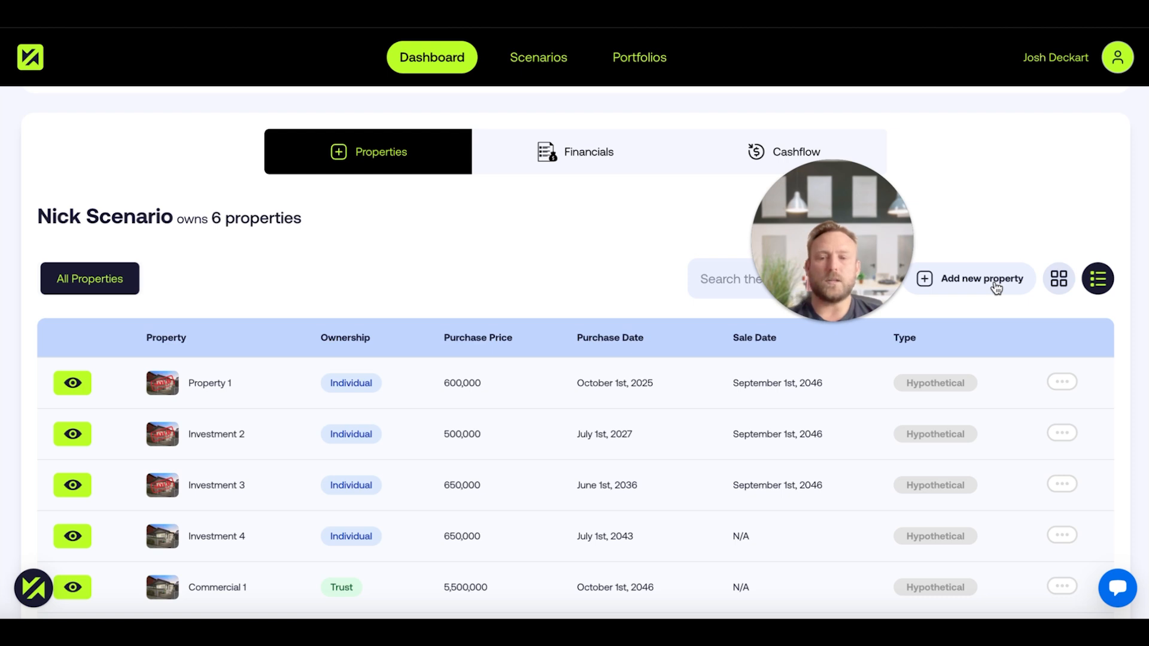
View the detailed projections for FY 42, FY 45, FY 46 and FY 48 to compare the portfolio snapshot, cashflows and borrowing capacity.
{"action": "scroll", "coordinate": [996, 289], "scroll_direction": "up", "scroll_amount": 5}
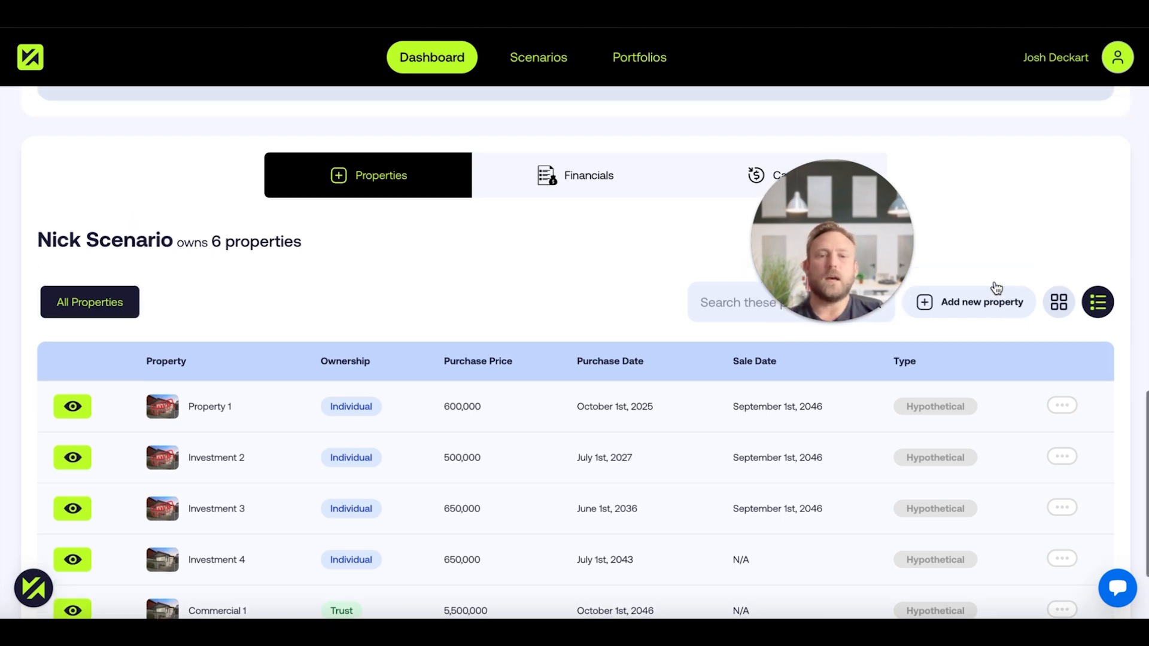
{"action": "scroll", "coordinate": [996, 289], "scroll_direction": "up", "scroll_amount": 2}
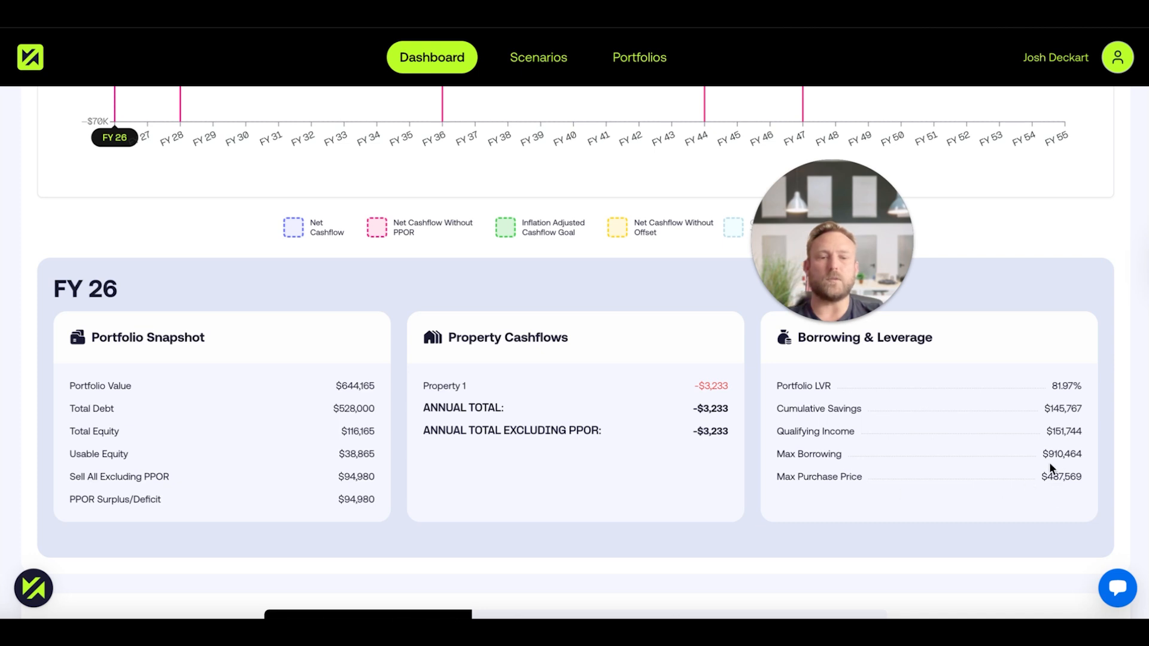
{"action": "left_click", "coordinate": [651, 123]}
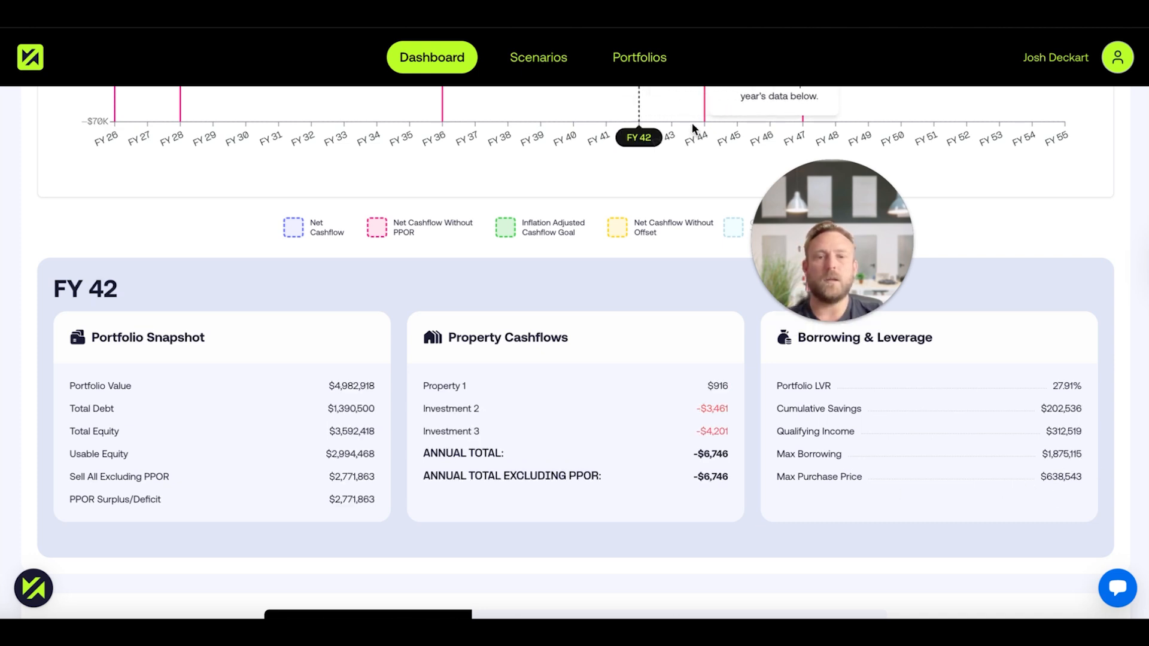
{"action": "left_click", "coordinate": [742, 128]}
{"action": "left_click", "coordinate": [740, 127]}
{"action": "left_click", "coordinate": [770, 128]}
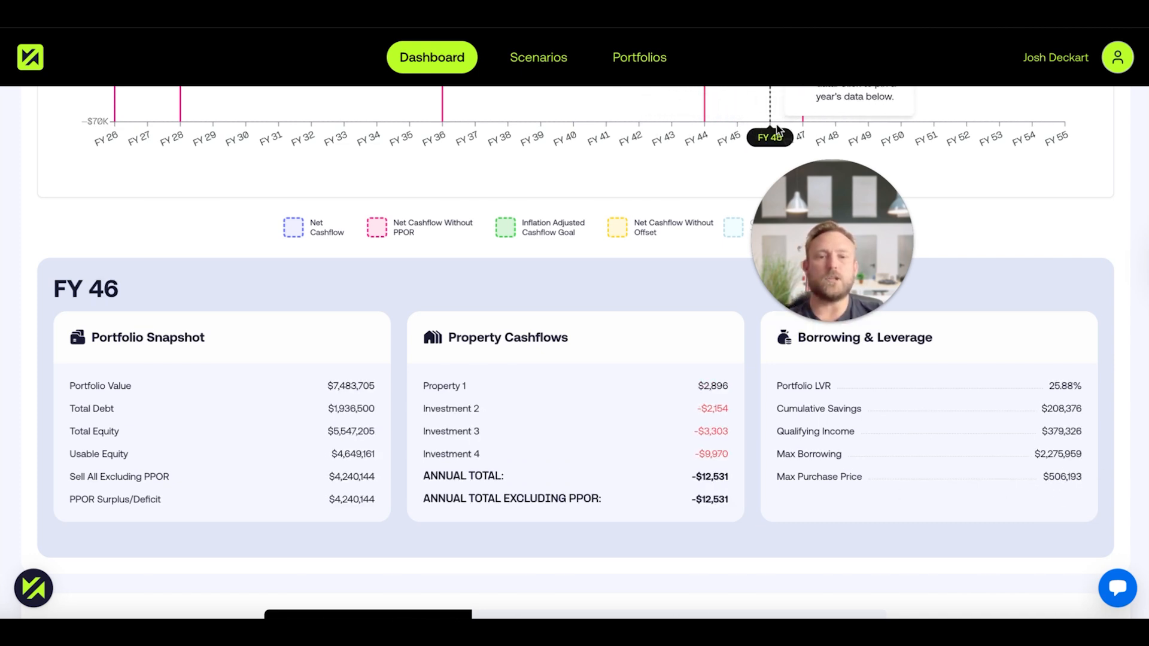
{"action": "left_click", "coordinate": [829, 130]}
{"action": "scroll", "coordinate": [857, 448], "scroll_direction": "down", "scroll_amount": 5}
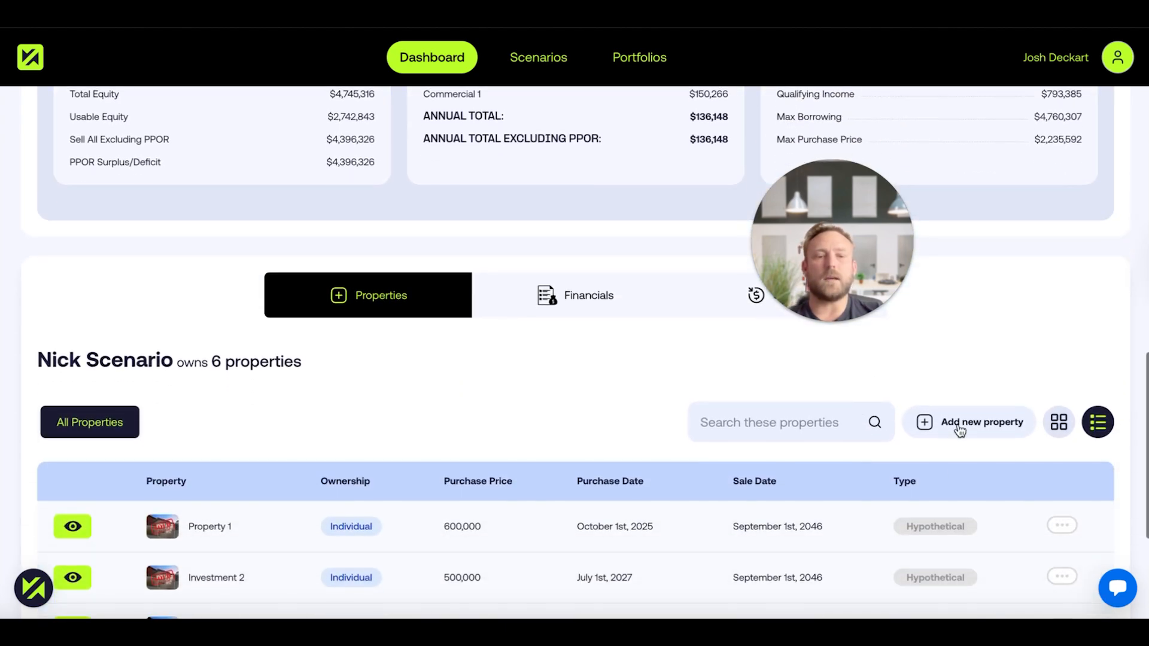